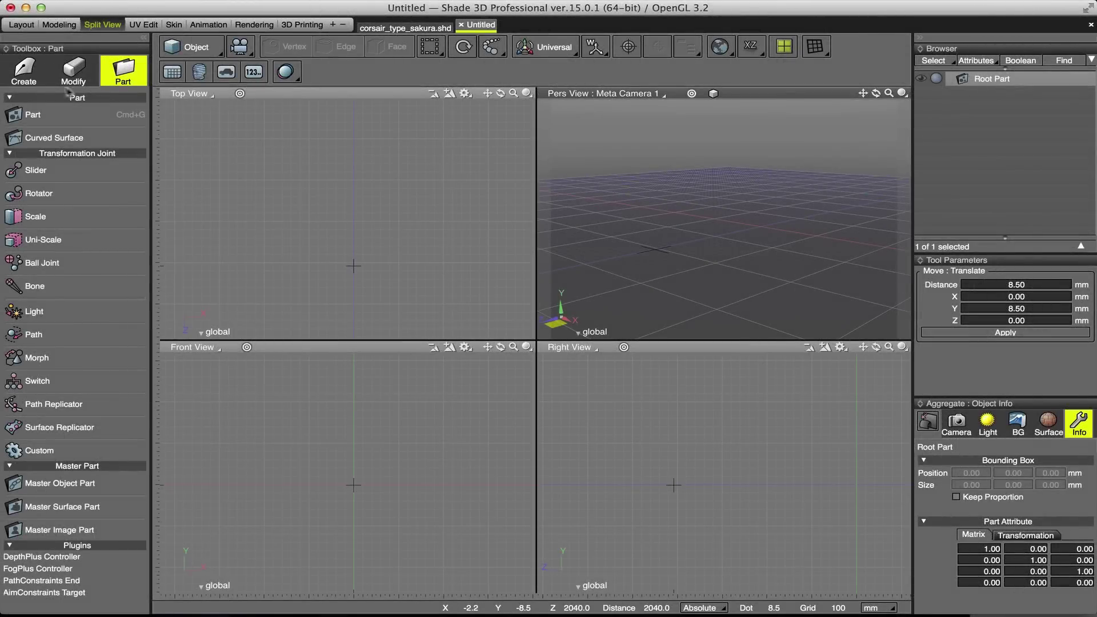
- Show the Create tools in the Toolbox for the empty Untitled scene
click(24, 71)
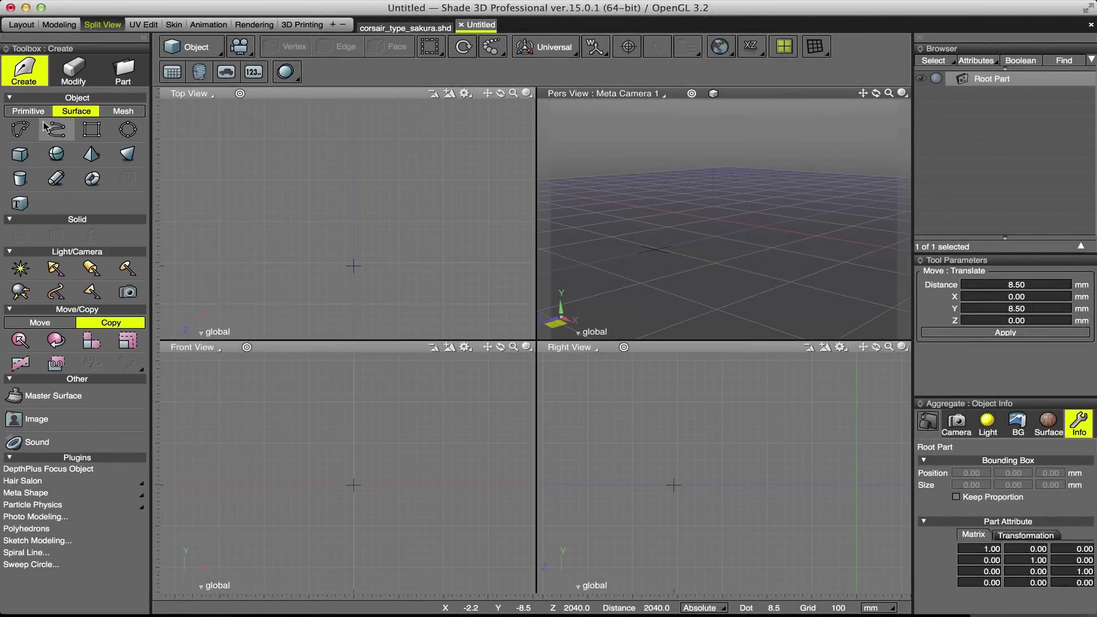
- Draw a cylinder of radius 68.53 mm and length 2363 mm using the Front and Right views
click(27, 179)
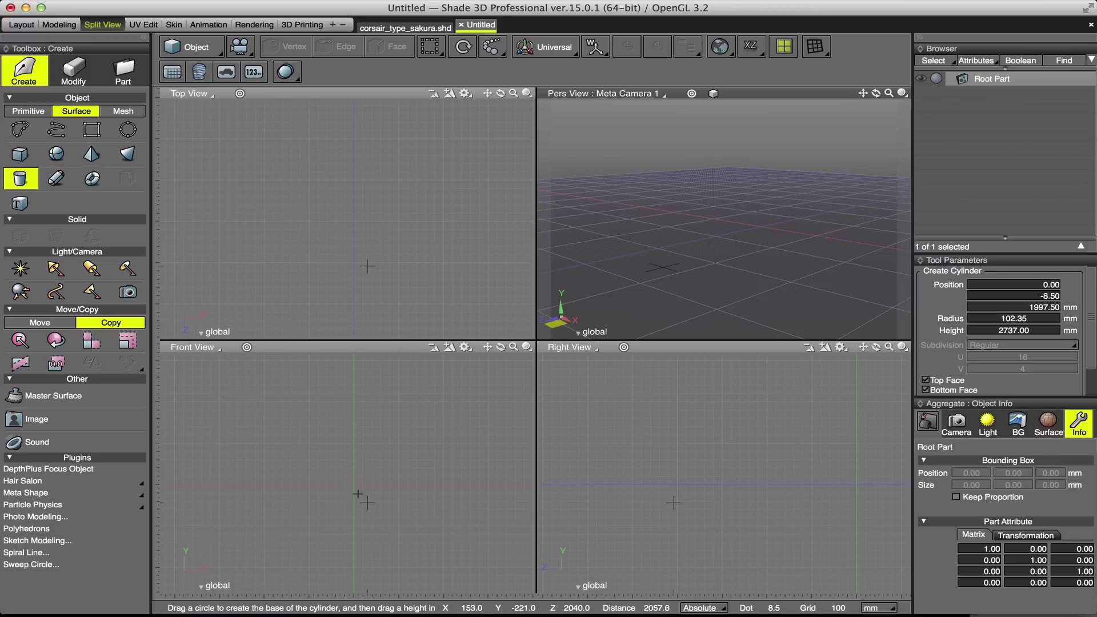
drag(354, 484, 362, 483)
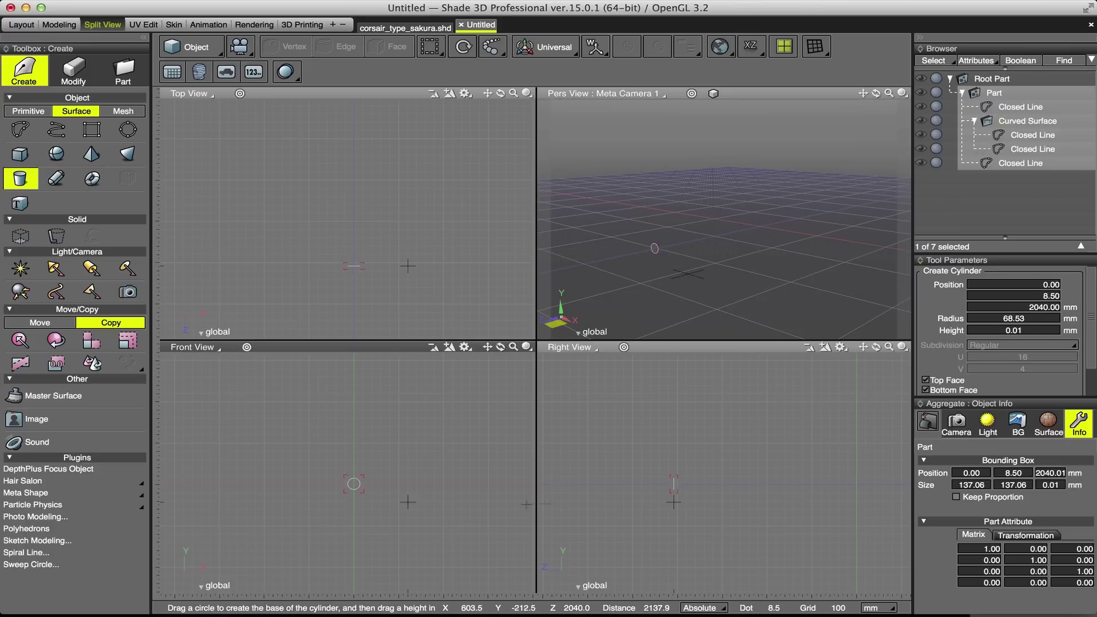
drag(761, 478, 886, 484)
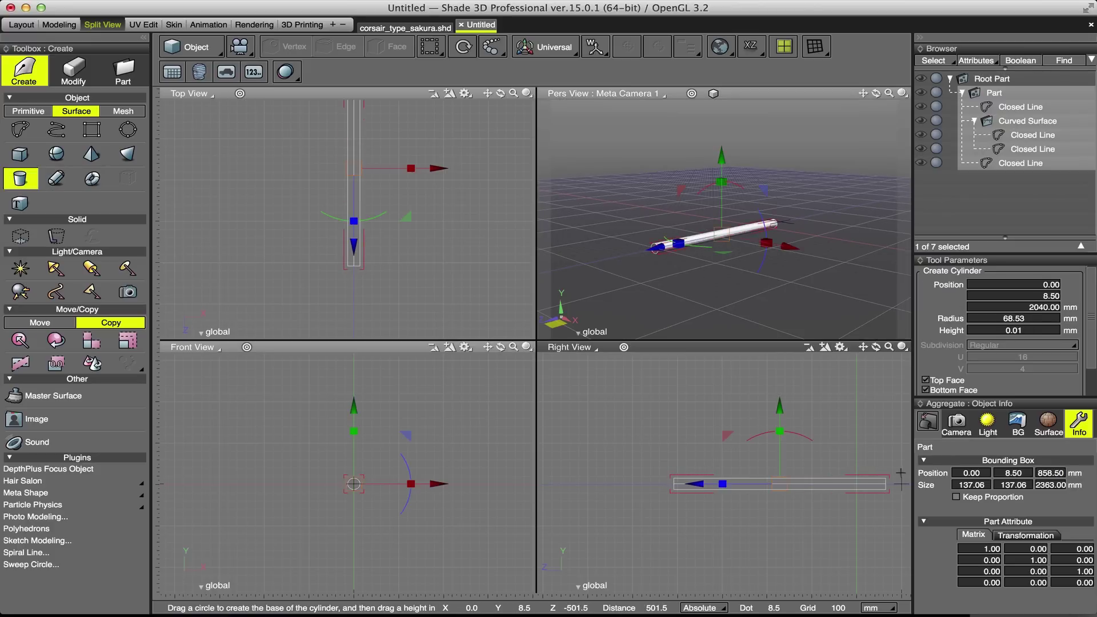
drag(863, 93, 883, 96)
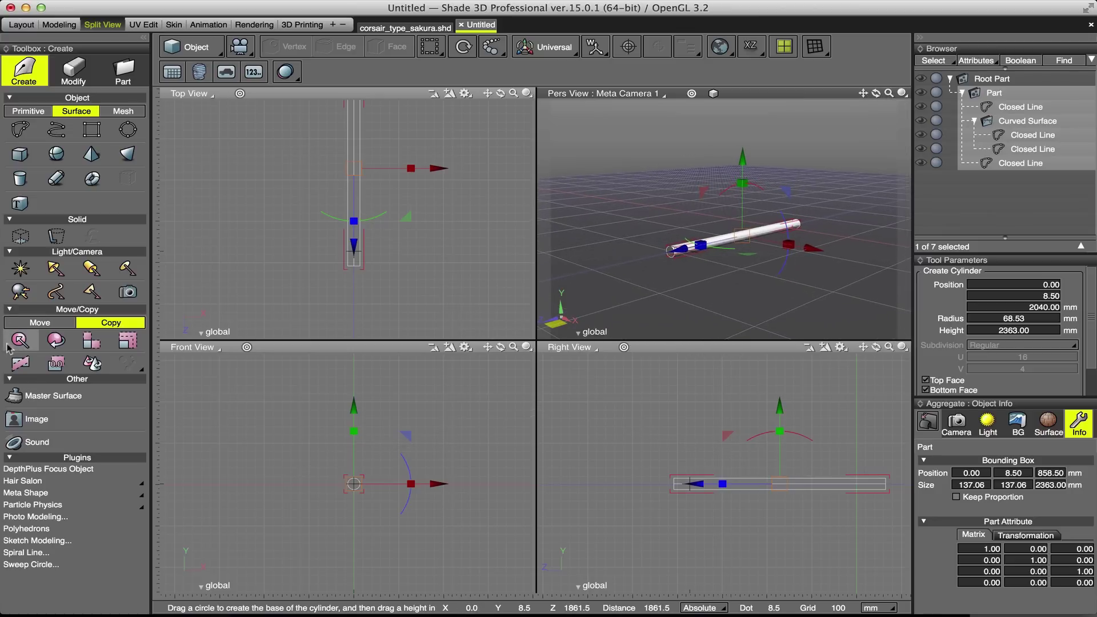
click(20, 204)
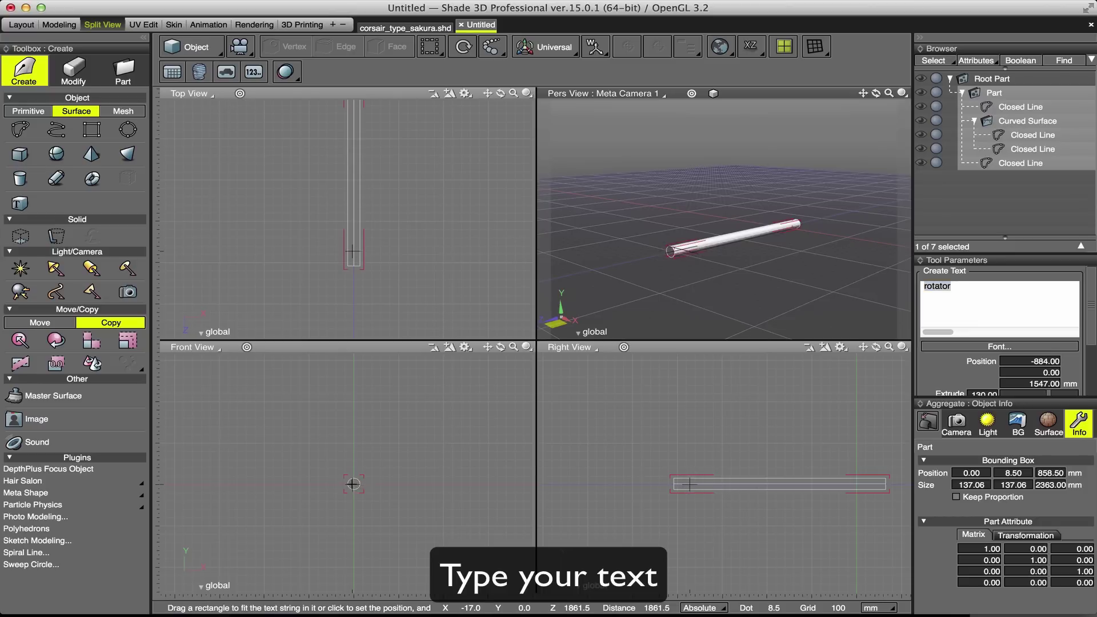
- Place the 3D text 'rotator' and shift it along X, Y and Z to line up with the cylinder
click(353, 484)
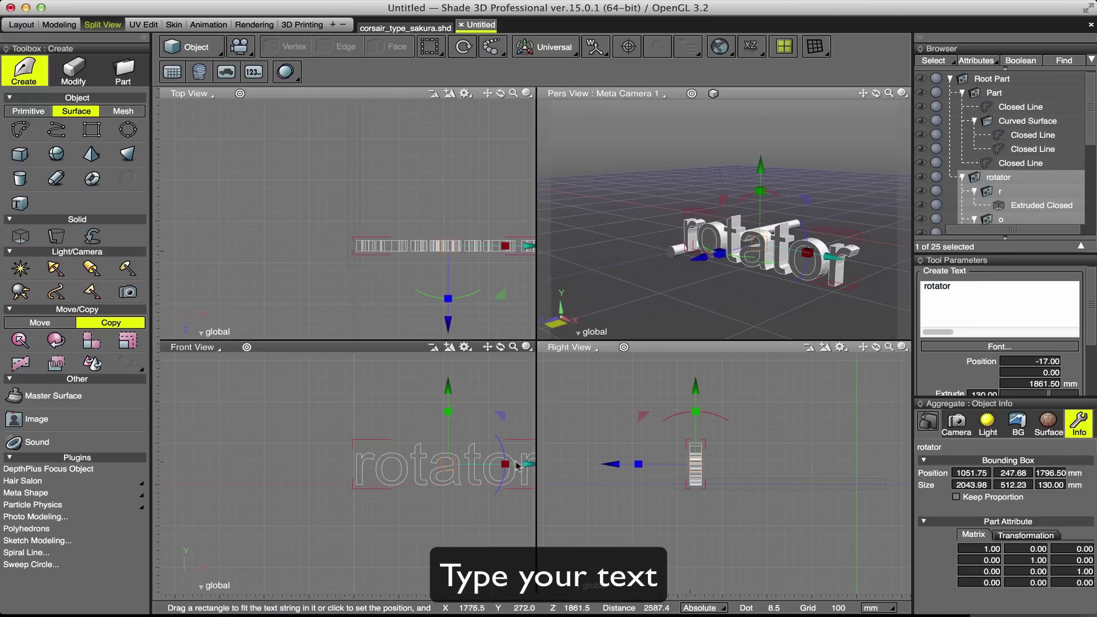
drag(517, 466, 441, 464)
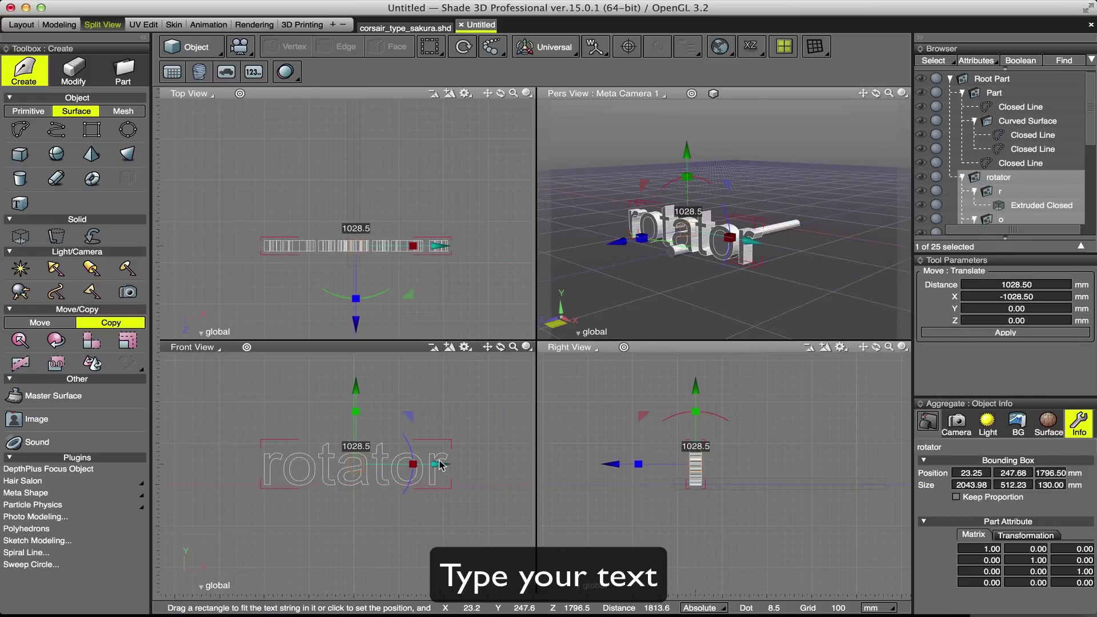
drag(442, 465, 440, 464)
drag(354, 393, 353, 407)
drag(611, 480, 586, 486)
click(962, 177)
drag(876, 93, 892, 137)
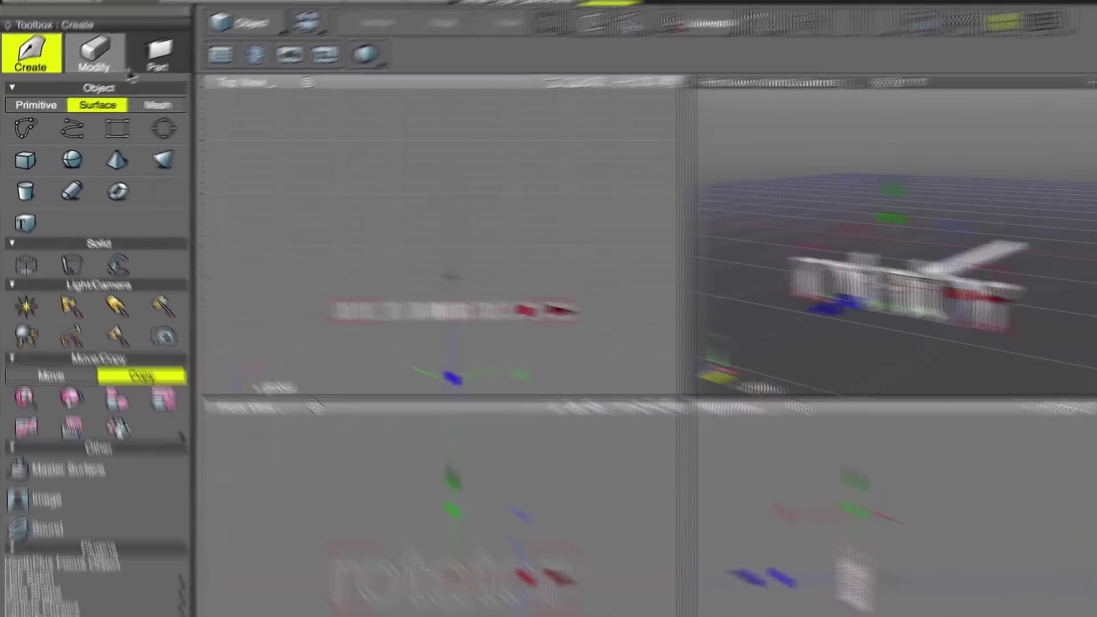
- Add a Rotator joint at the text, pivoting at -2.25, 5.30, 2093.50 mm with a 572.40 mm Z axis
click(123, 69)
click(83, 262)
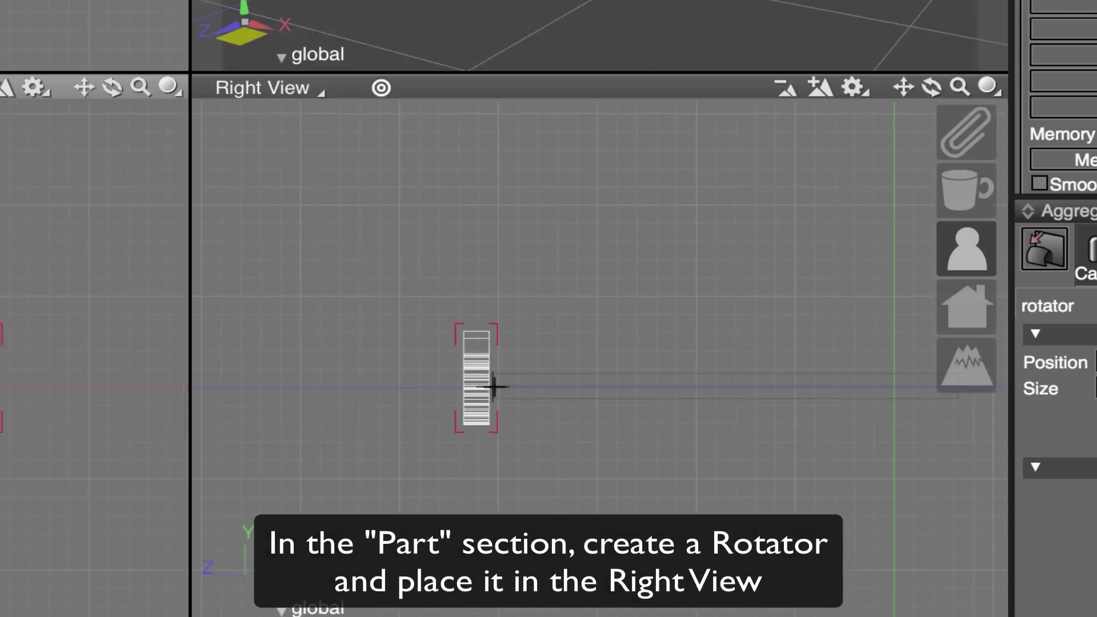
scroll(494, 388, up, 1)
scroll(493, 389, up, 2)
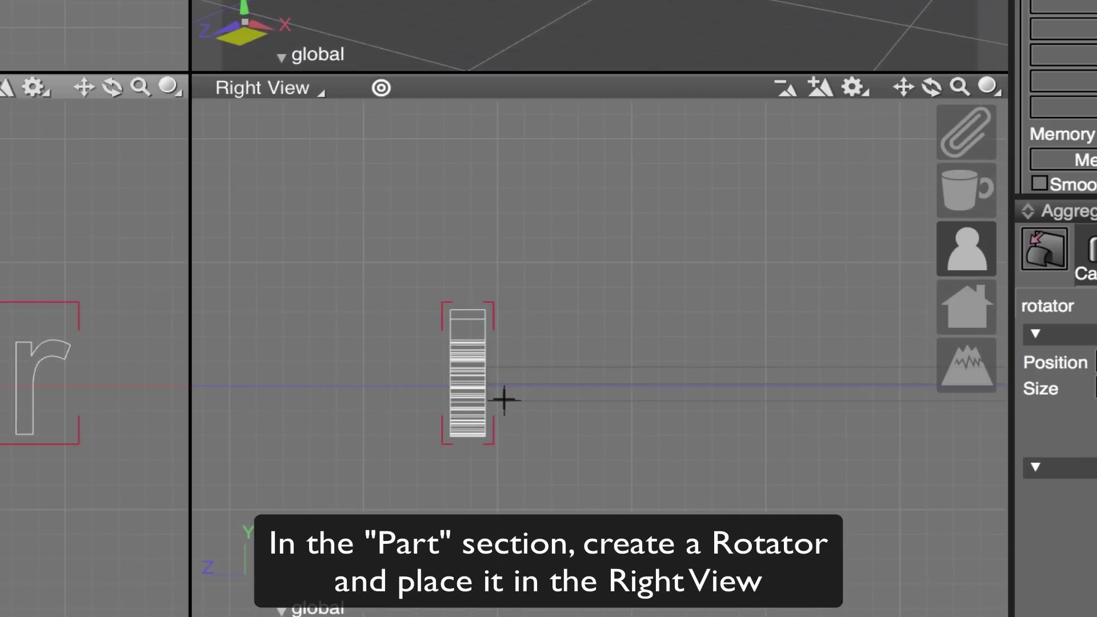
scroll(492, 388, up, 2)
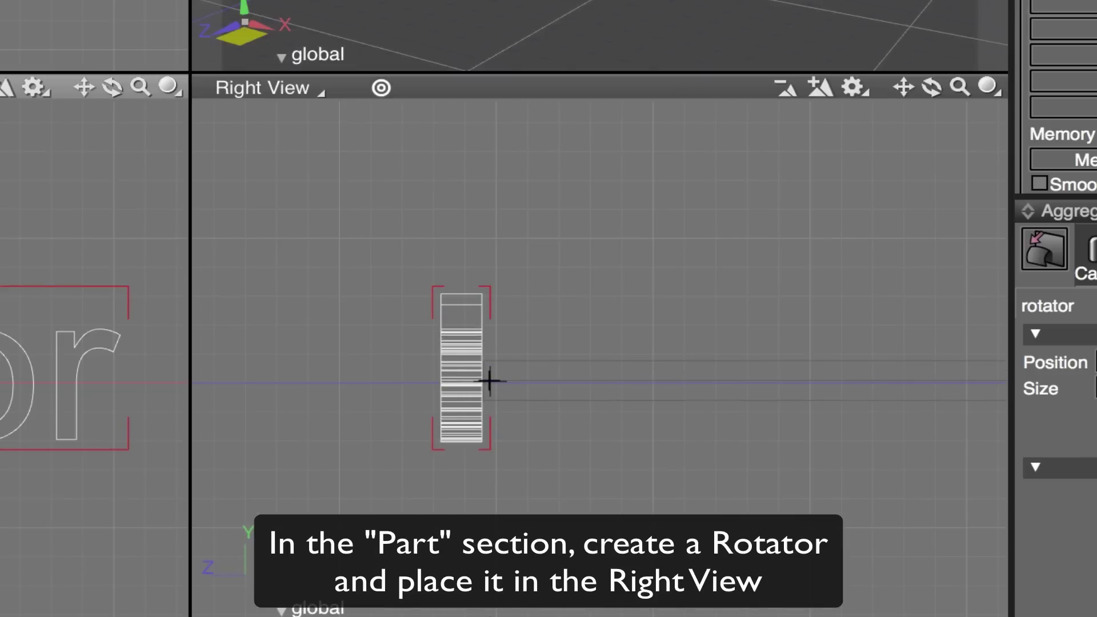
click(452, 382)
click(403, 385)
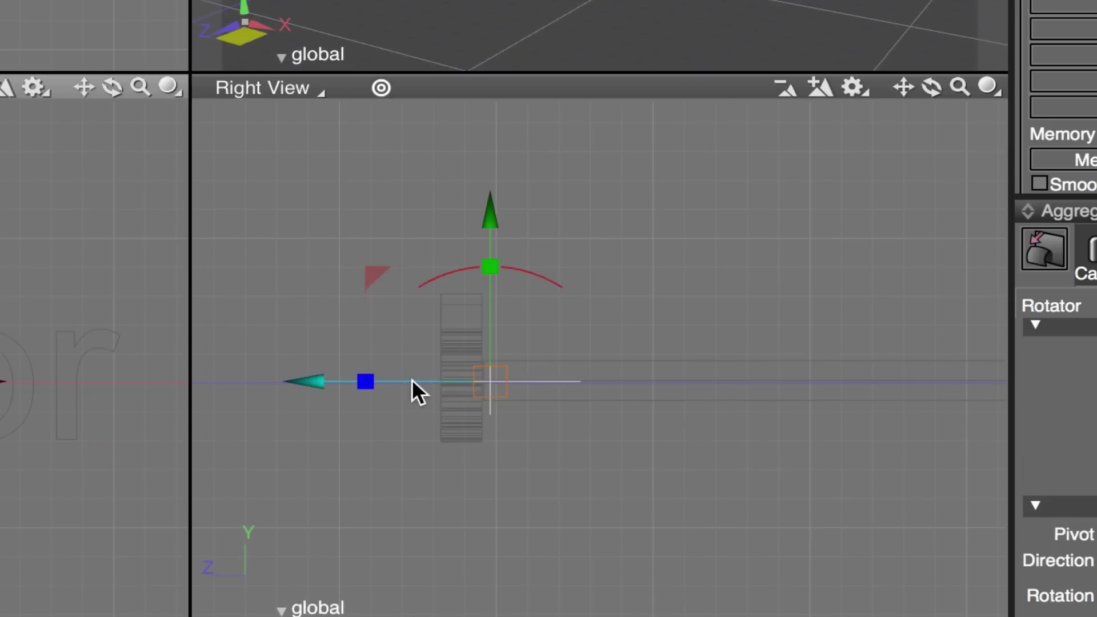
drag(413, 379, 388, 379)
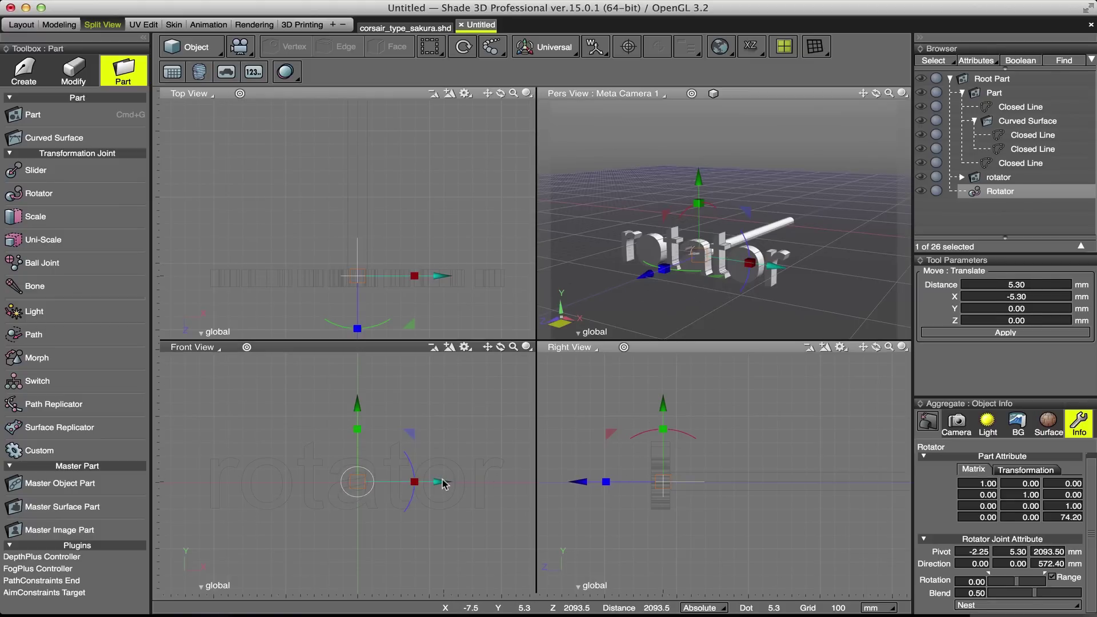
click(360, 403)
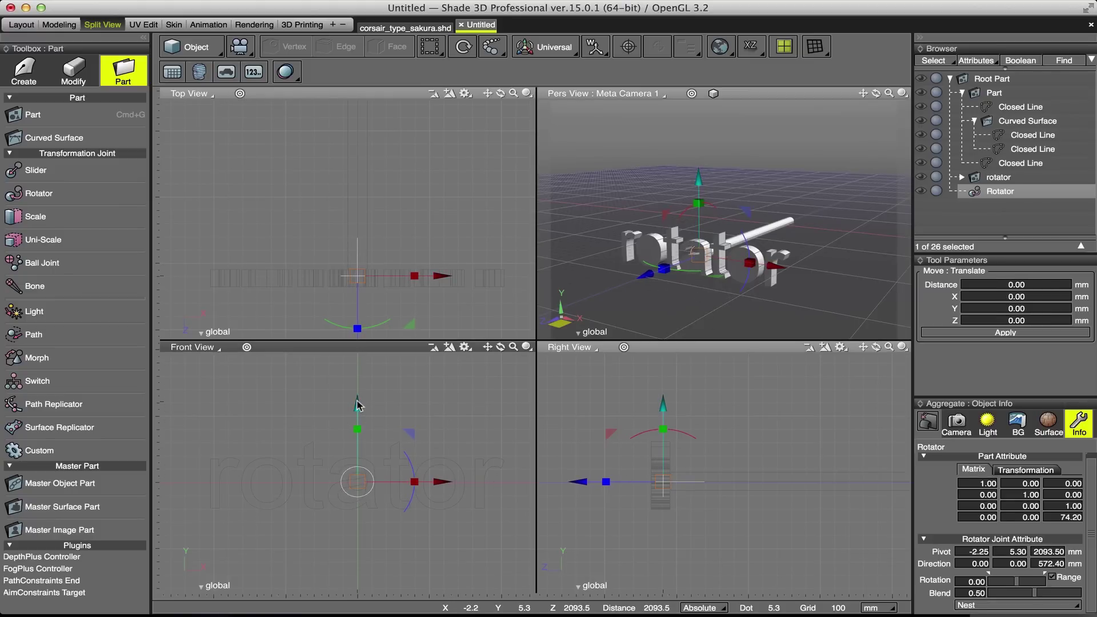
click(358, 405)
drag(994, 194, 992, 182)
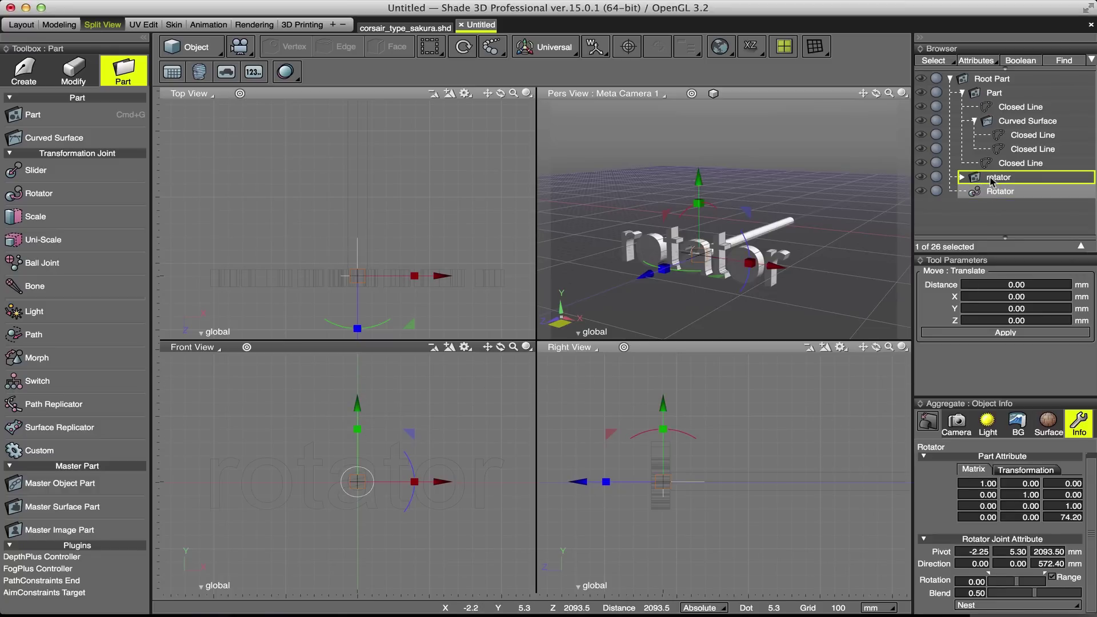
- Move the rotator text inside the Rotator joint and set its Rotation to -180
click(991, 182)
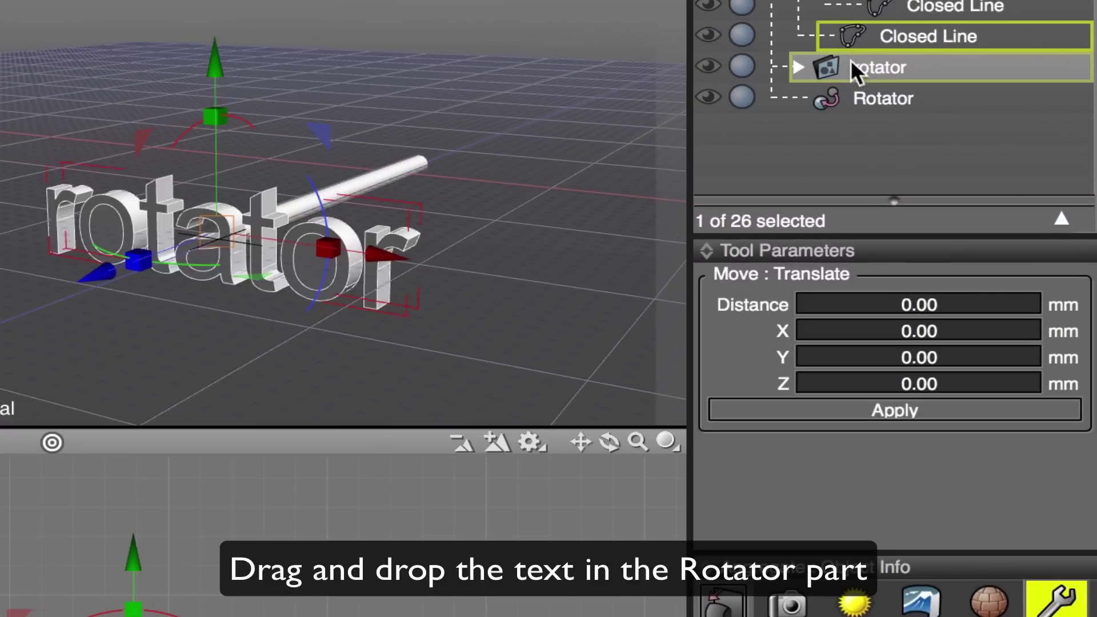
drag(851, 59, 875, 101)
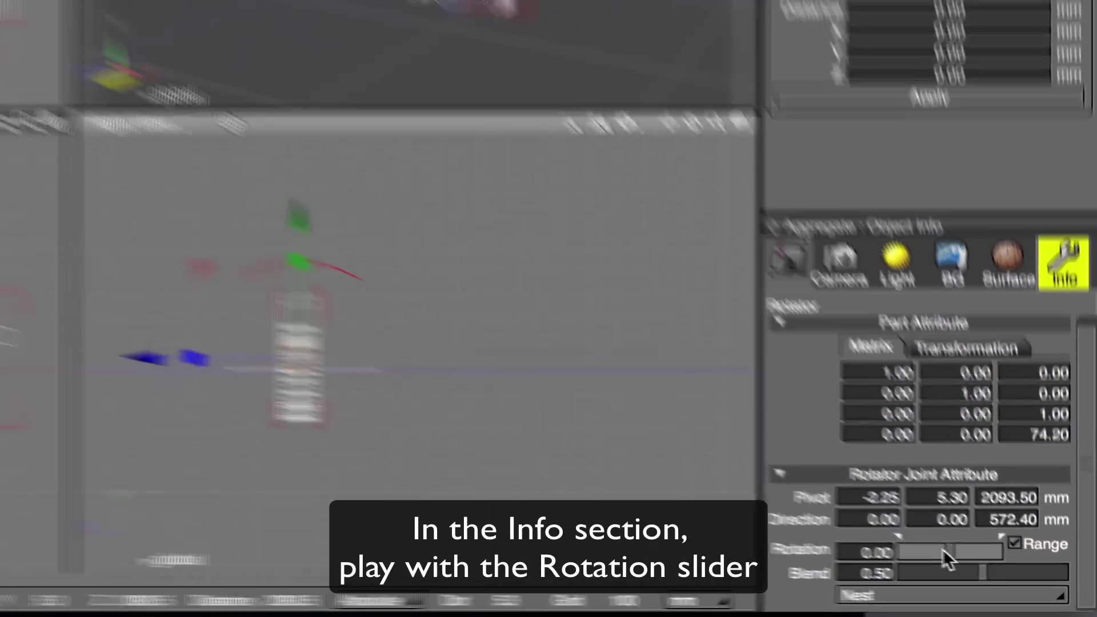
mouse_move(943, 550)
mouse_down()
mouse_move(983, 584)
mouse_move(1049, 581)
mouse_move(966, 590)
mouse_up()
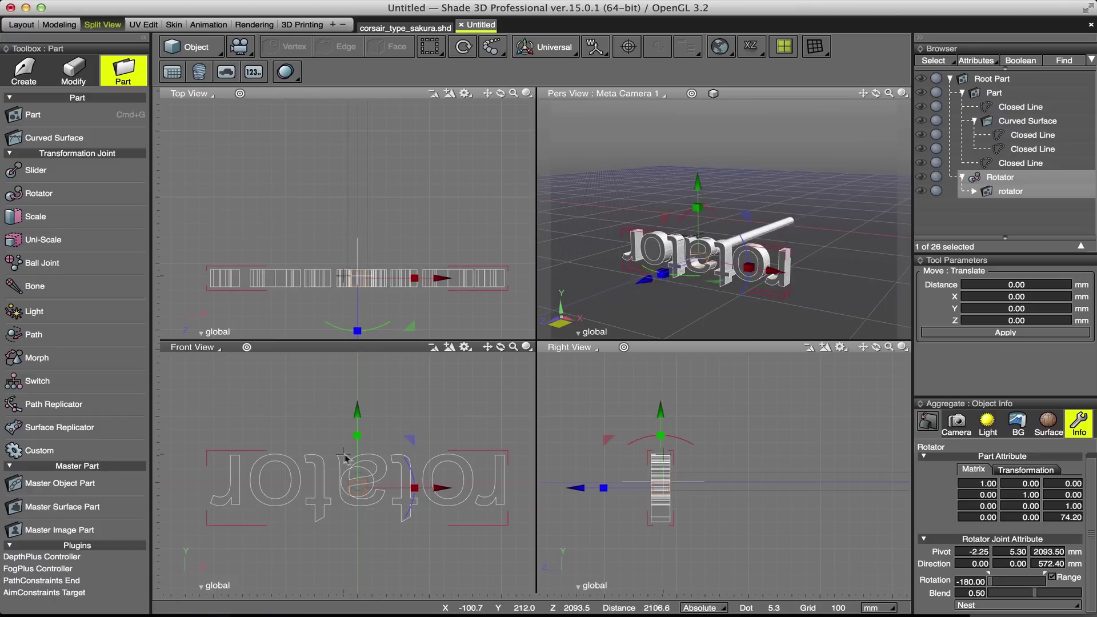
click(186, 1)
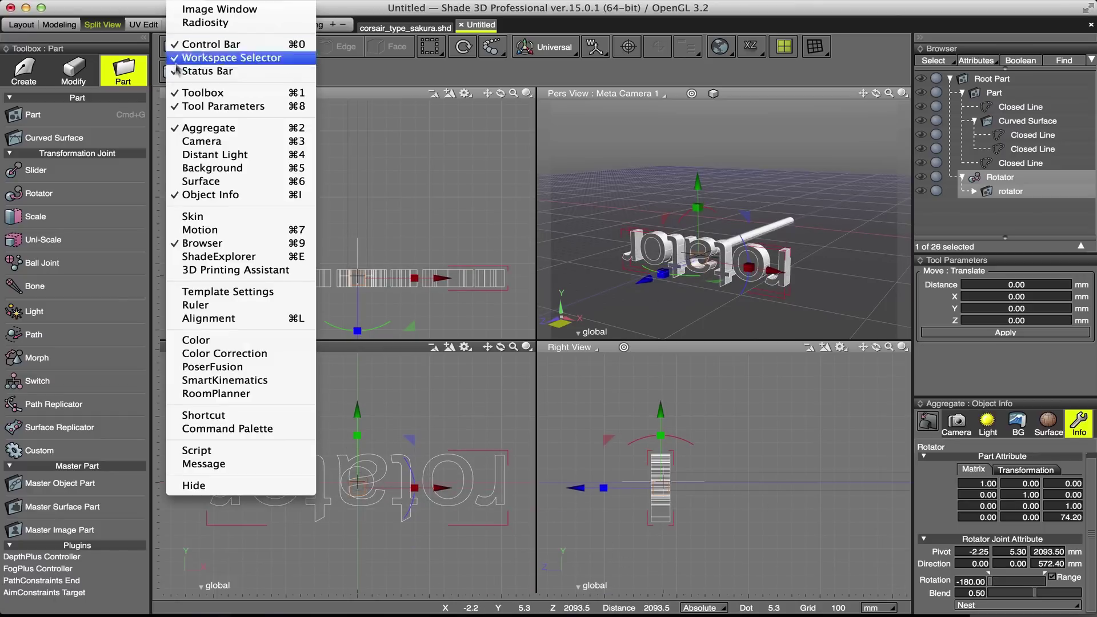
- Key the Rotator at -180 on frame 0 and 180 on frame 5 in the Motion timeline
click(188, 229)
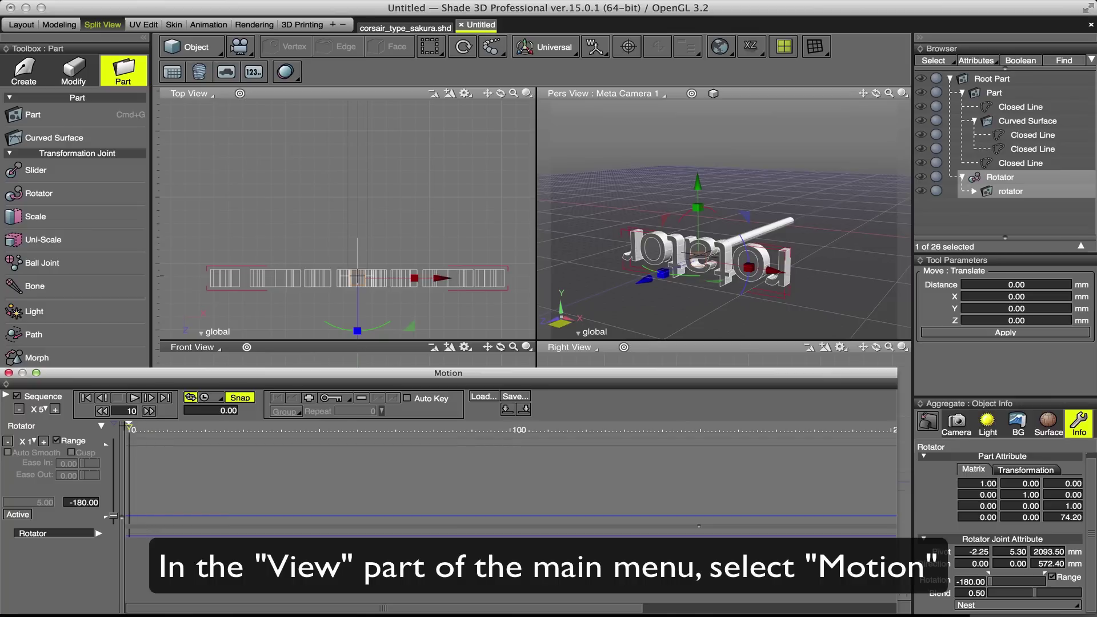
click(308, 400)
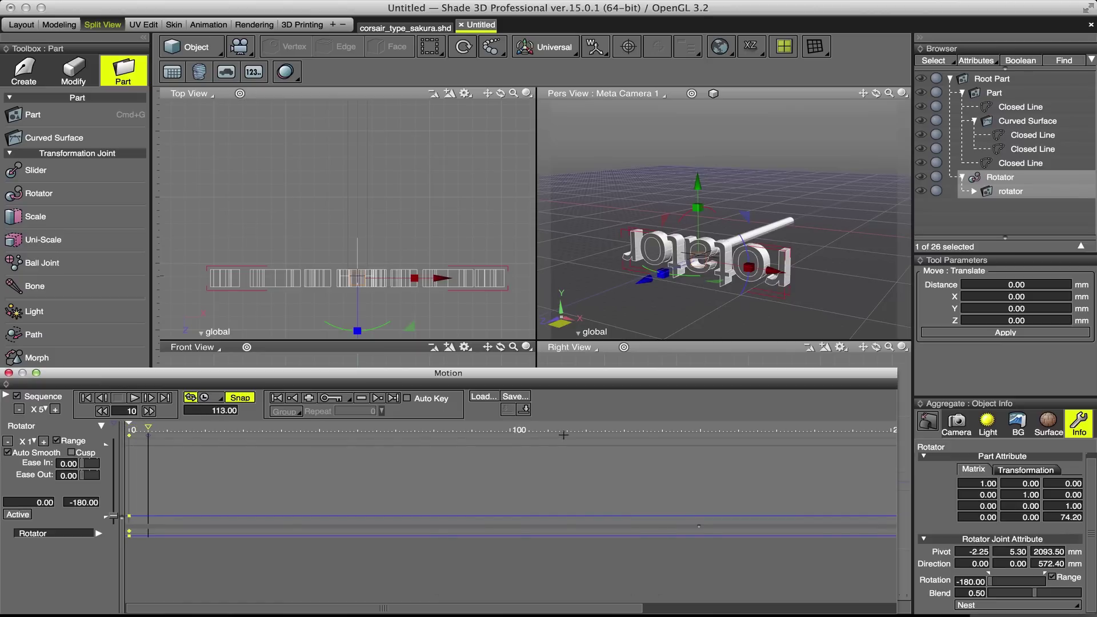
drag(991, 582, 1045, 582)
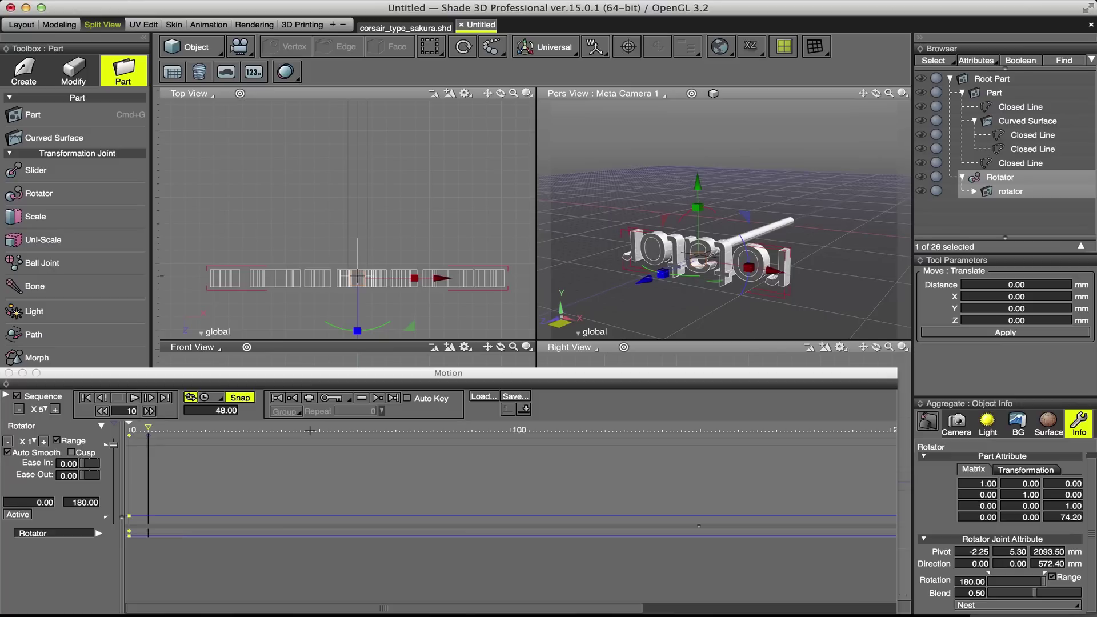
click(308, 399)
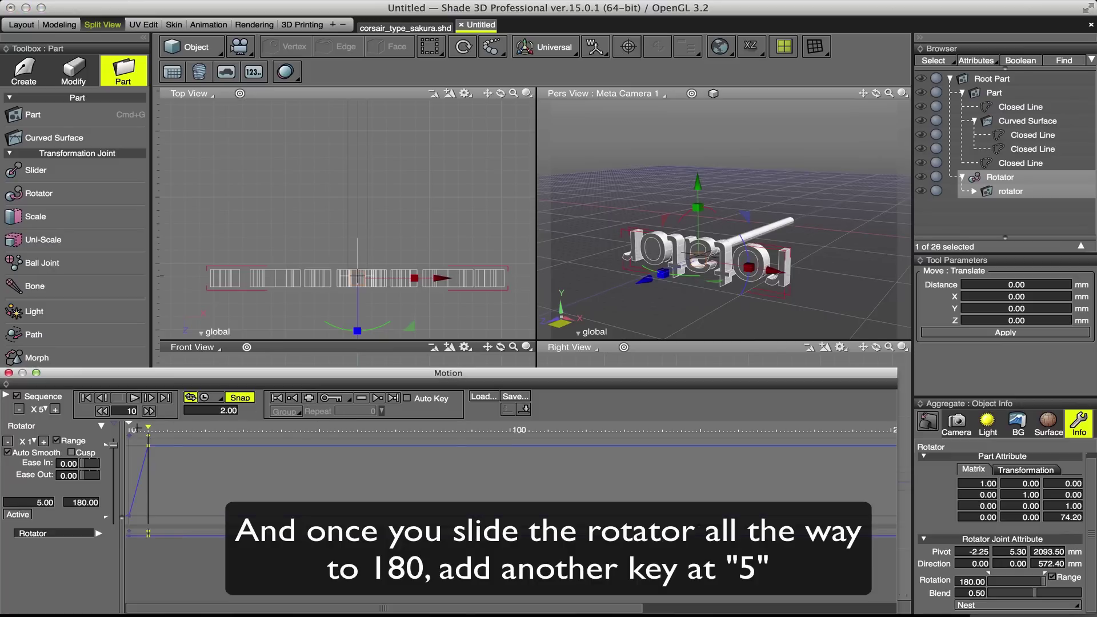
drag(148, 426, 126, 427)
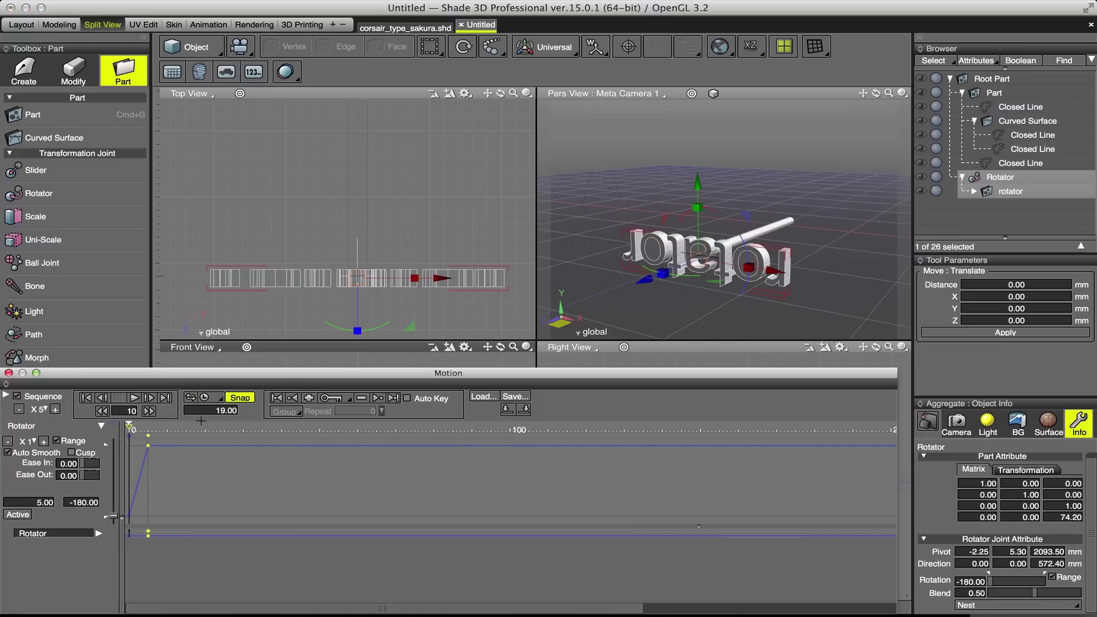
click(6, 395)
text(5)
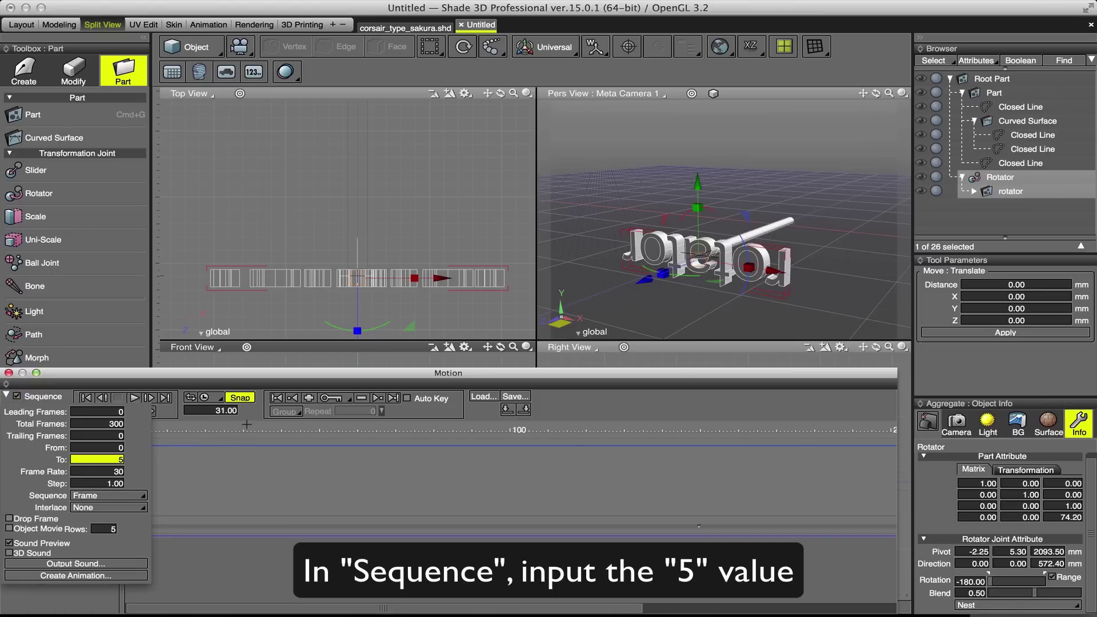
- End playback at frame 5 with Frame Skip off, and preview the spin
click(6, 395)
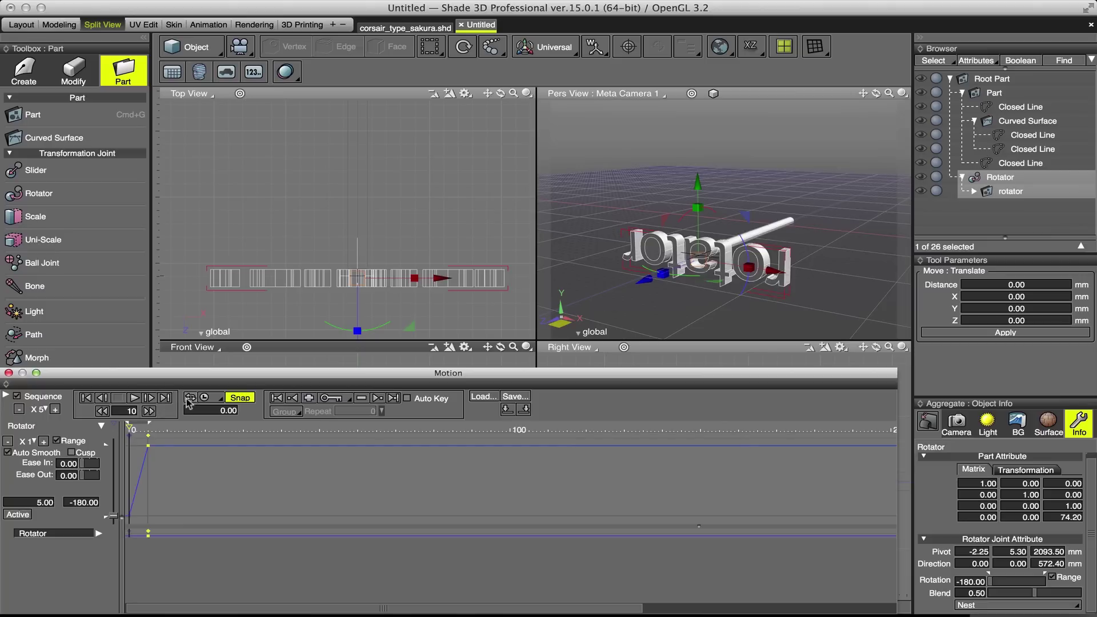
click(221, 398)
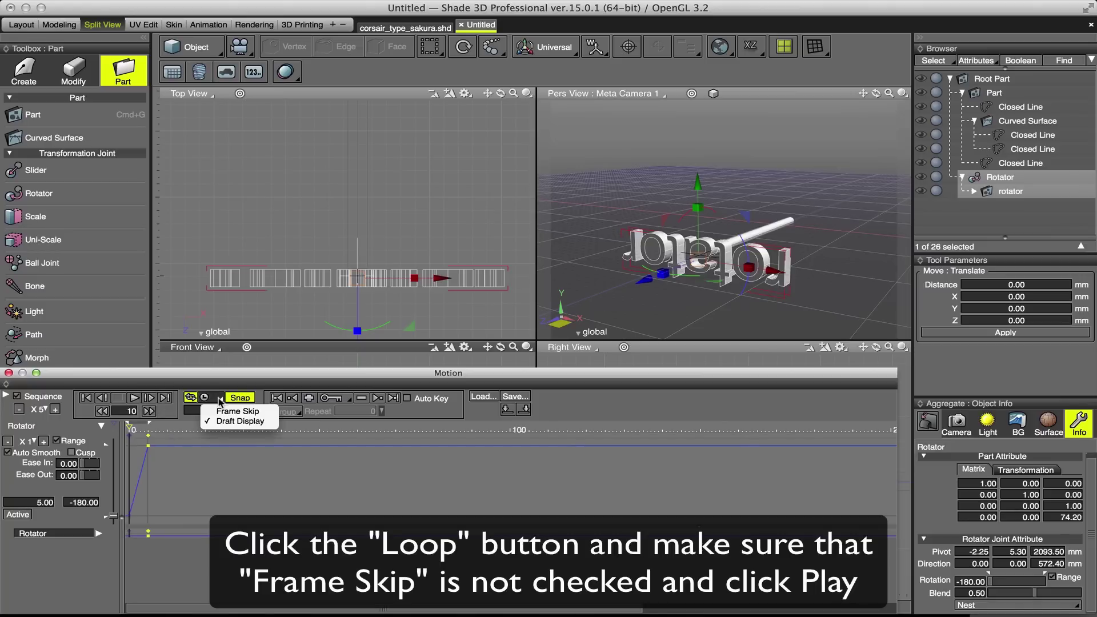
click(435, 422)
click(134, 398)
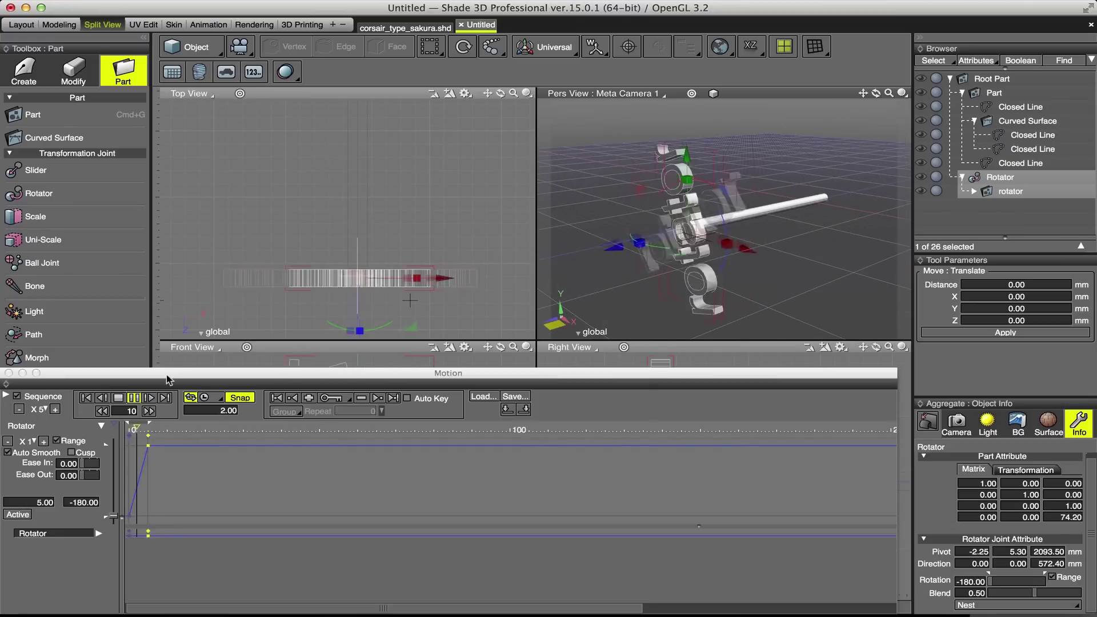
click(134, 397)
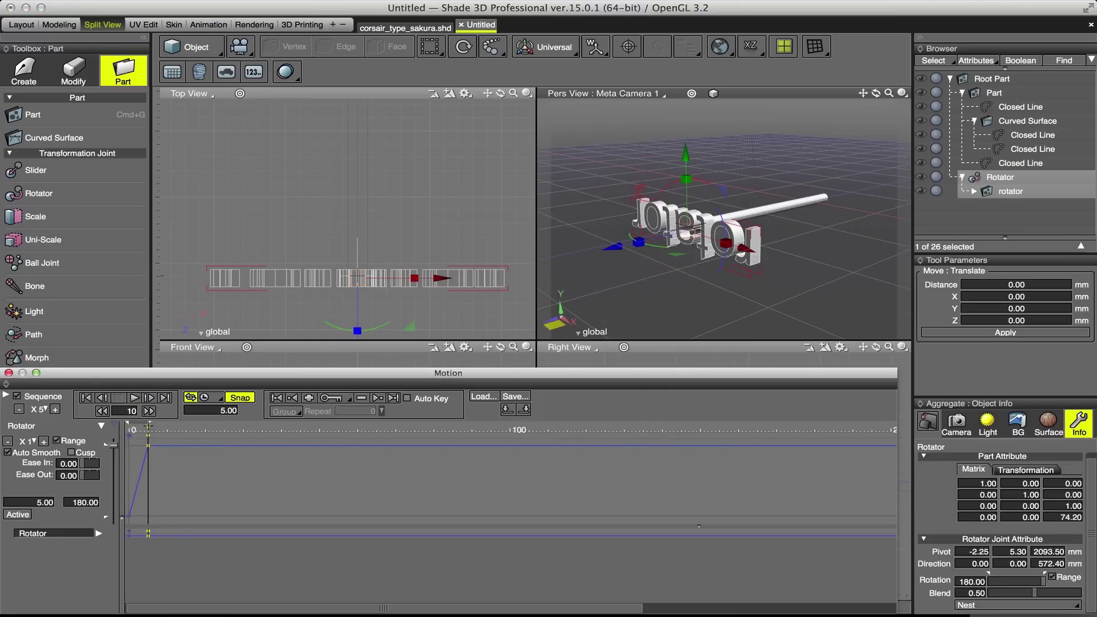
- Move the spin's end keyframe to frame 46 and play the slower spin
mouse_move(145, 426)
mouse_down()
mouse_move(130, 426)
mouse_move(304, 449)
mouse_up()
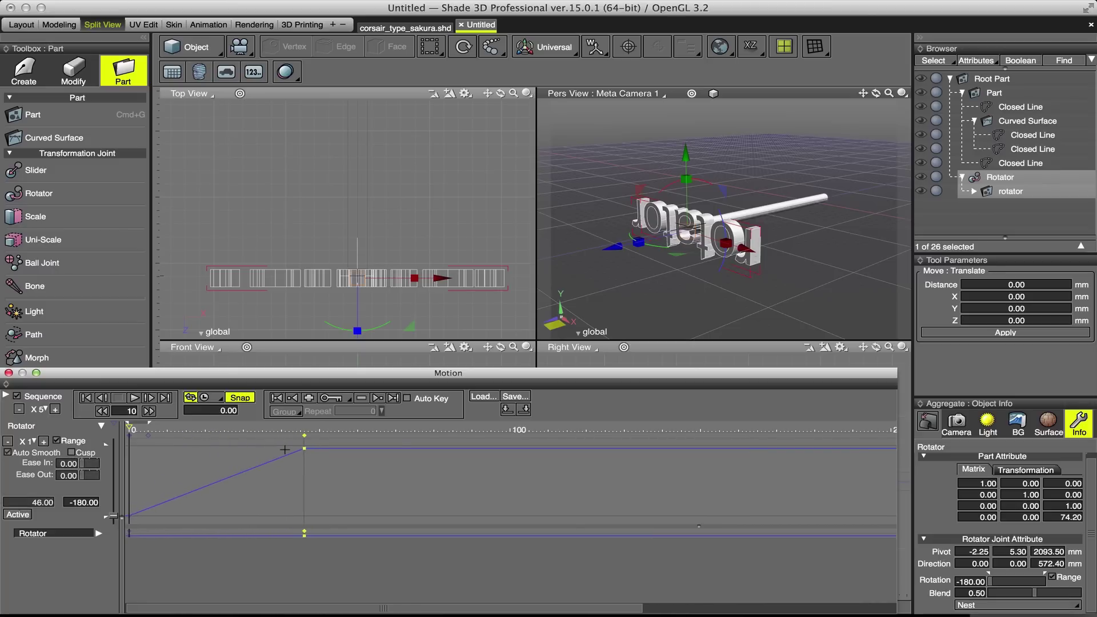
drag(305, 535, 312, 533)
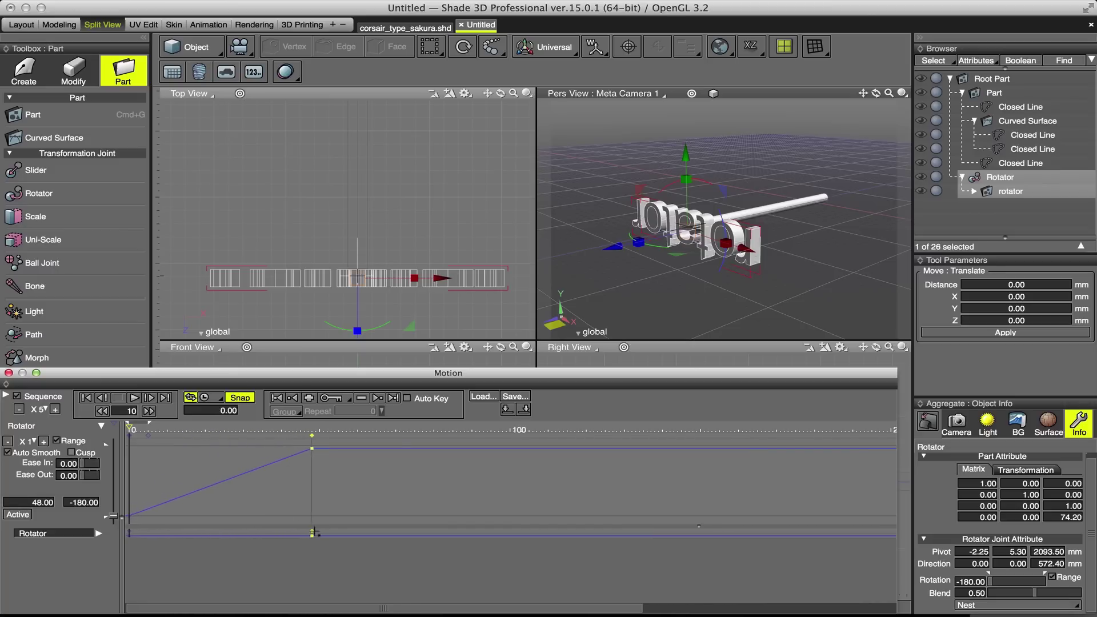
mouse_move(308, 448)
mouse_down()
mouse_move(311, 463)
mouse_move(298, 437)
mouse_move(155, 463)
mouse_up()
click(309, 435)
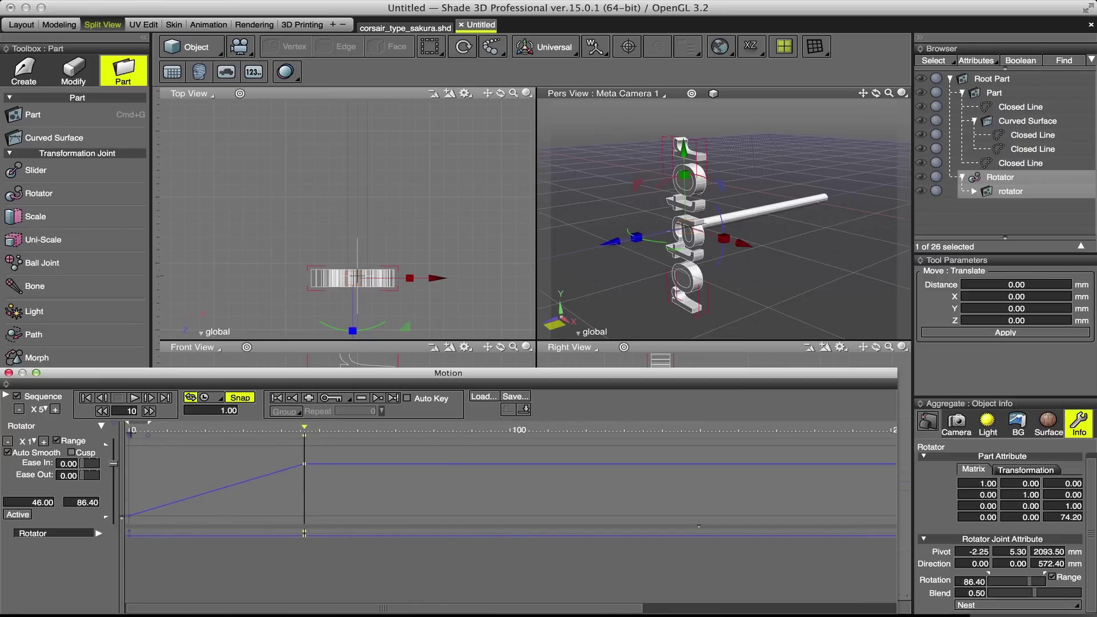
key(Home)
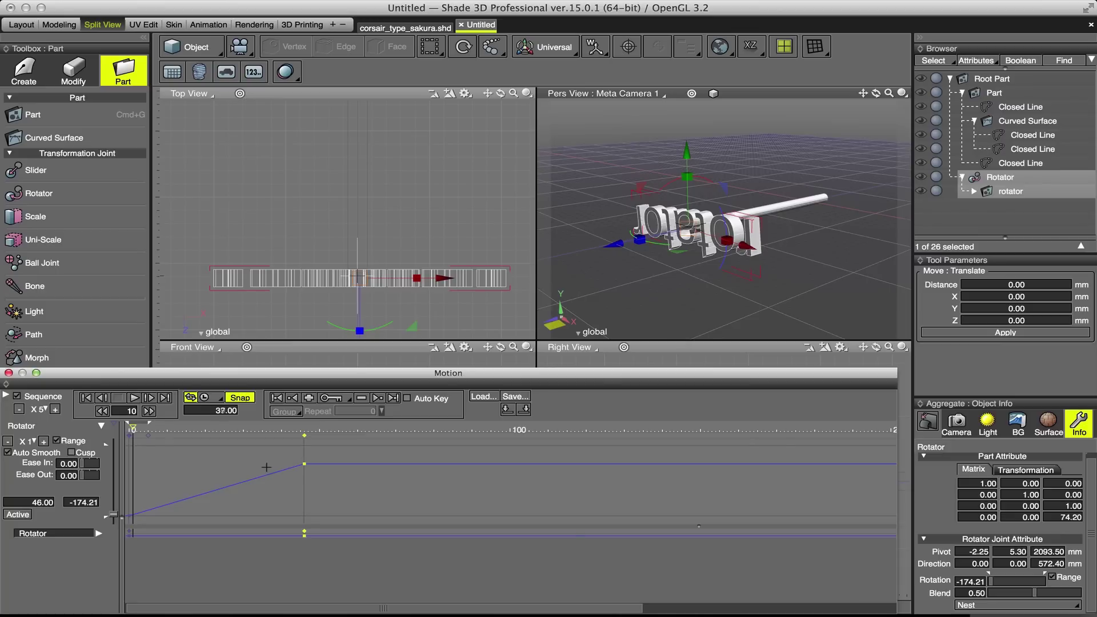
click(314, 469)
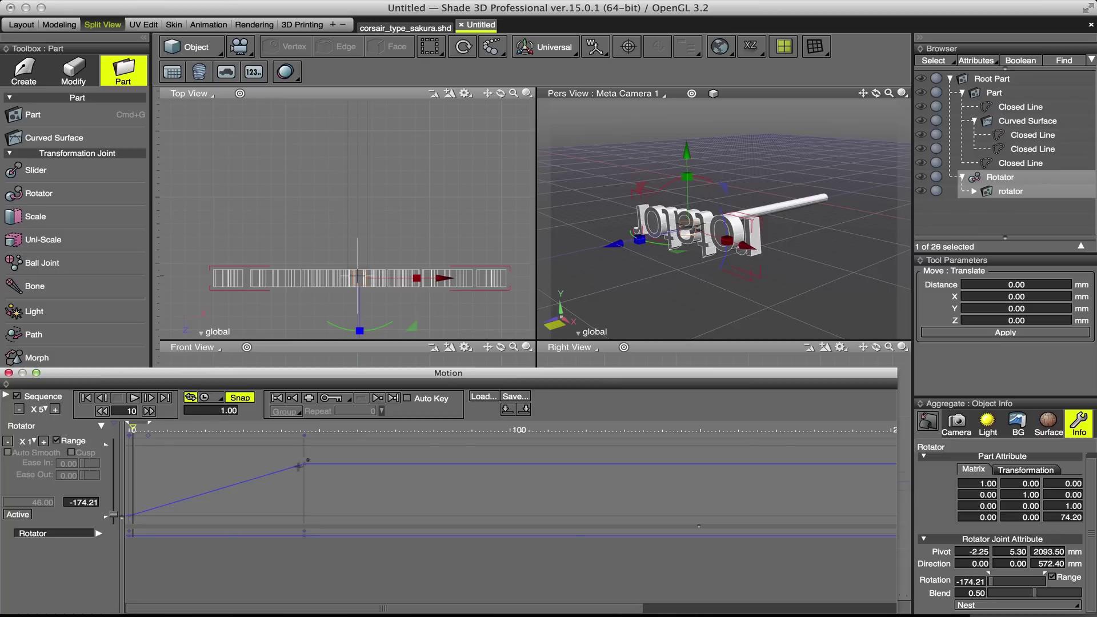
click(303, 464)
- Replay and scrub the slower spin from frame 0 to check its rotation
key(Home)
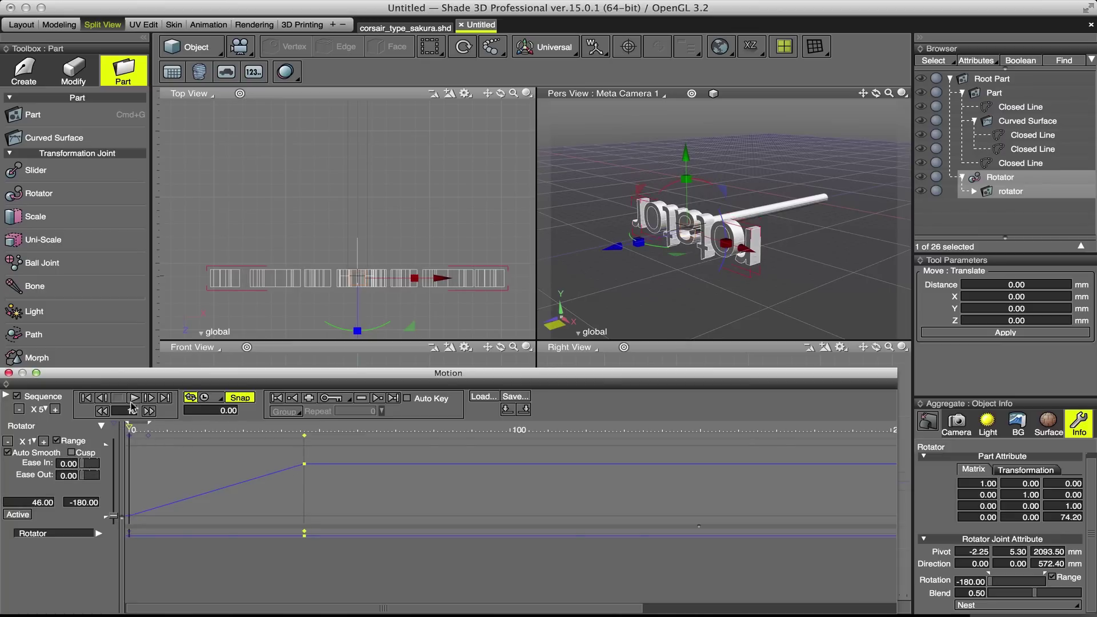
click(134, 397)
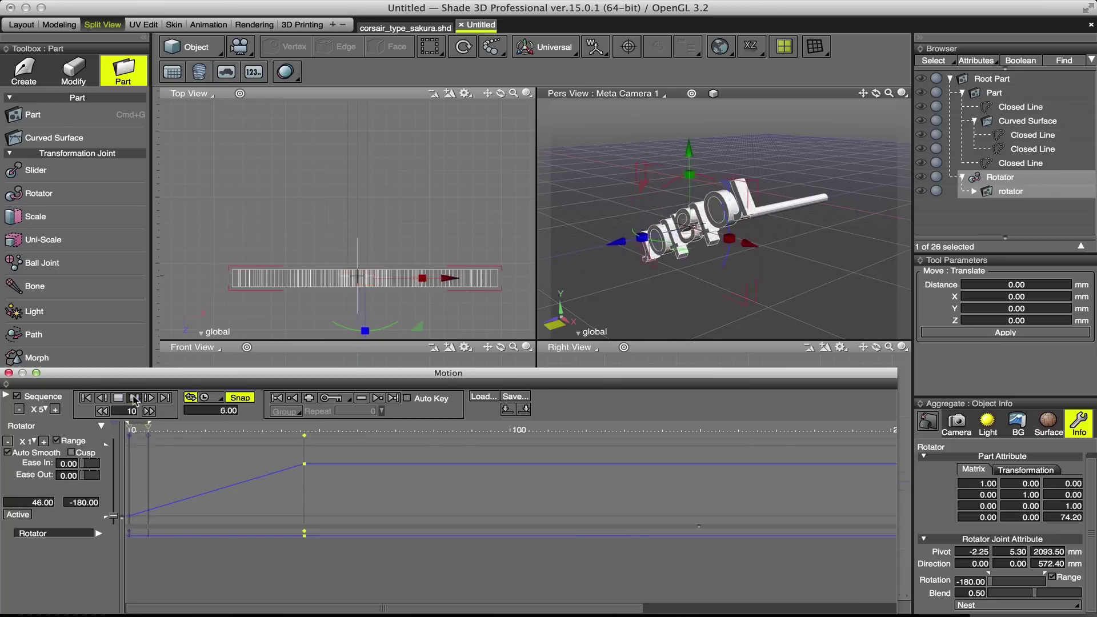
drag(148, 438, 189, 440)
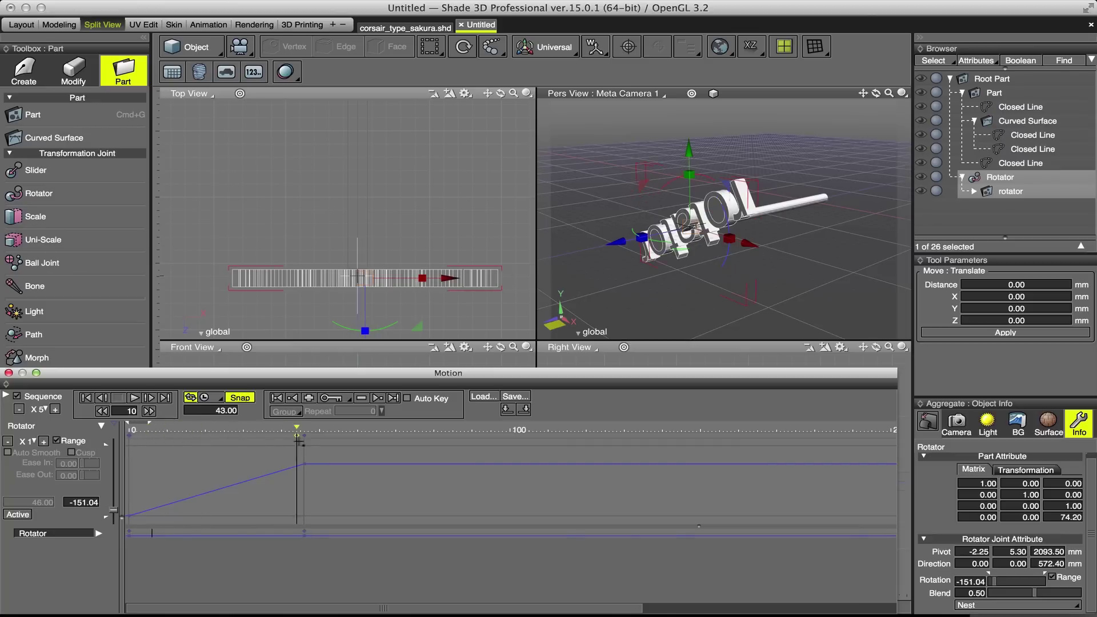
drag(304, 441, 130, 440)
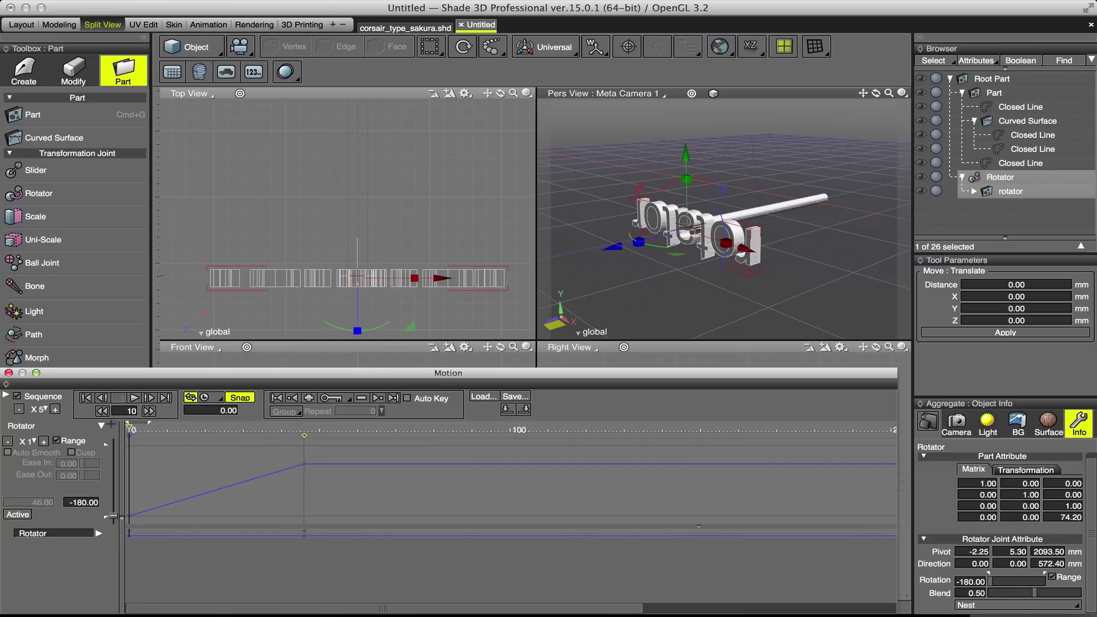
click(133, 399)
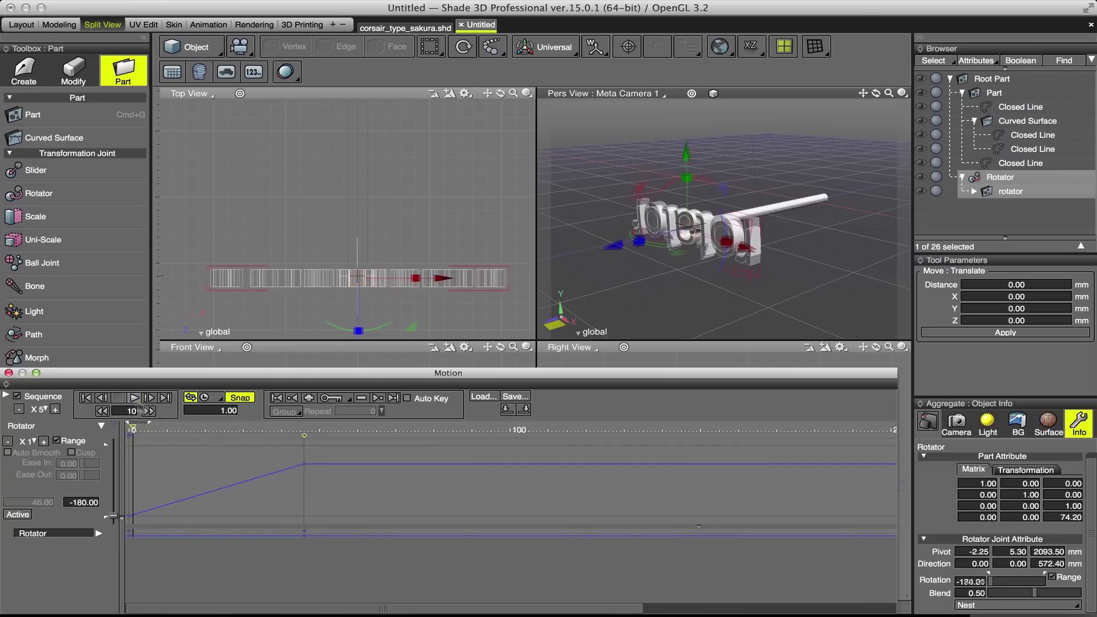
click(6, 396)
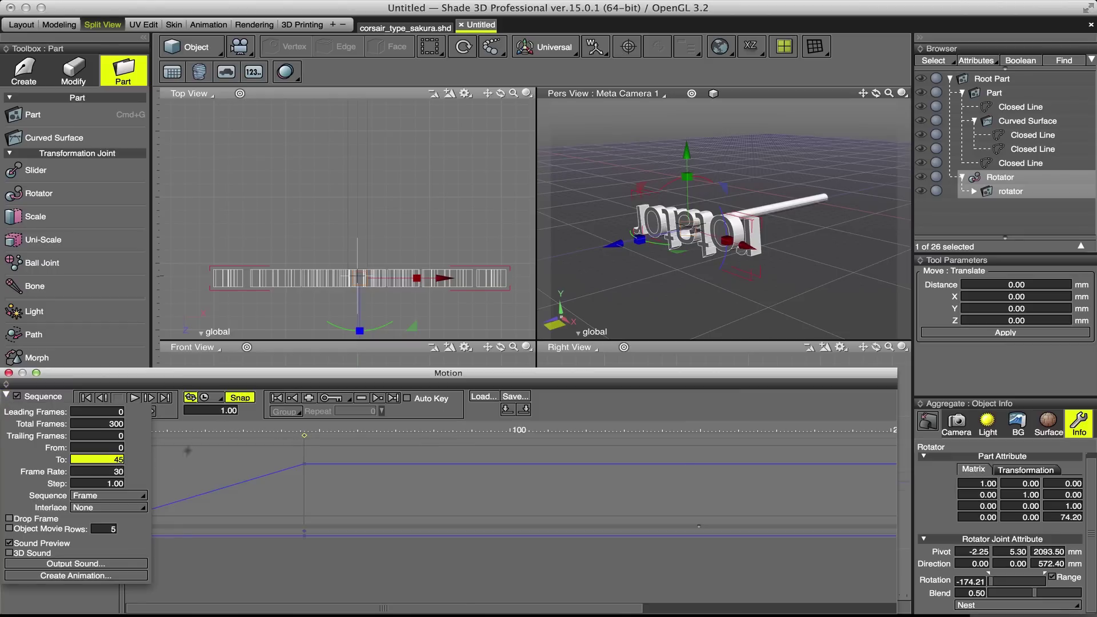
- End playback at frame 45, preview the spin, and add a rotation key at frame 28
key(Return)
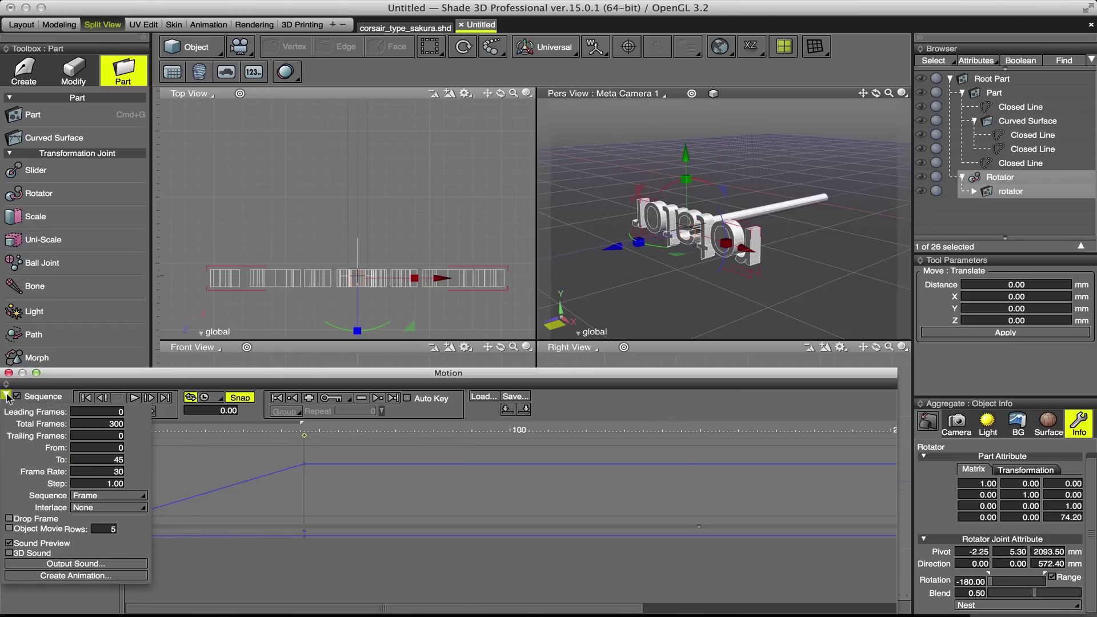
click(7, 395)
click(133, 399)
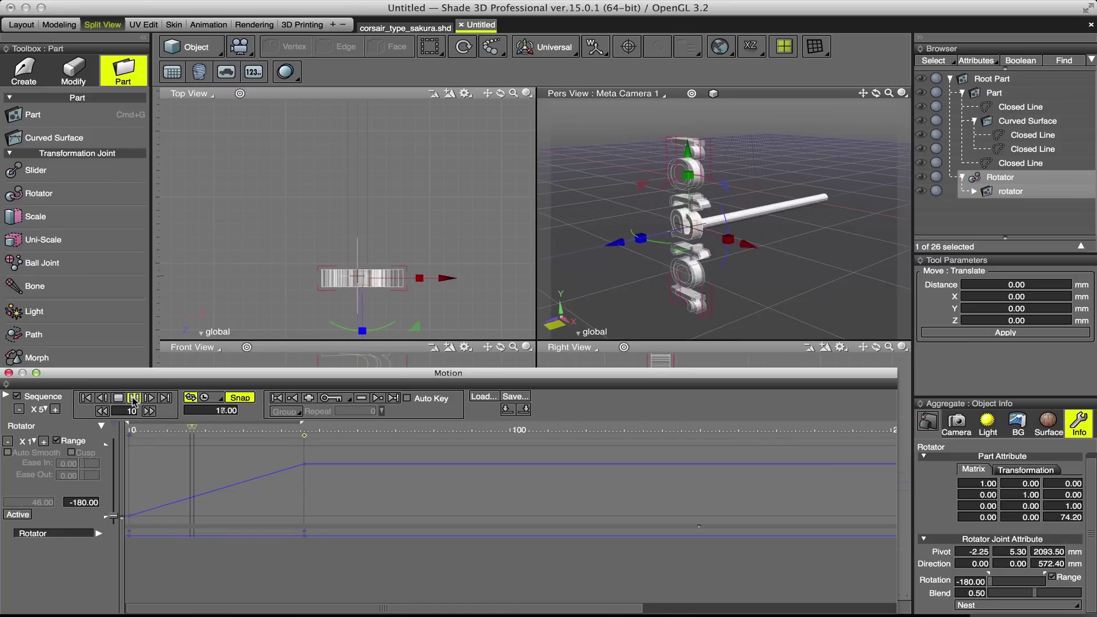
click(133, 399)
click(133, 399)
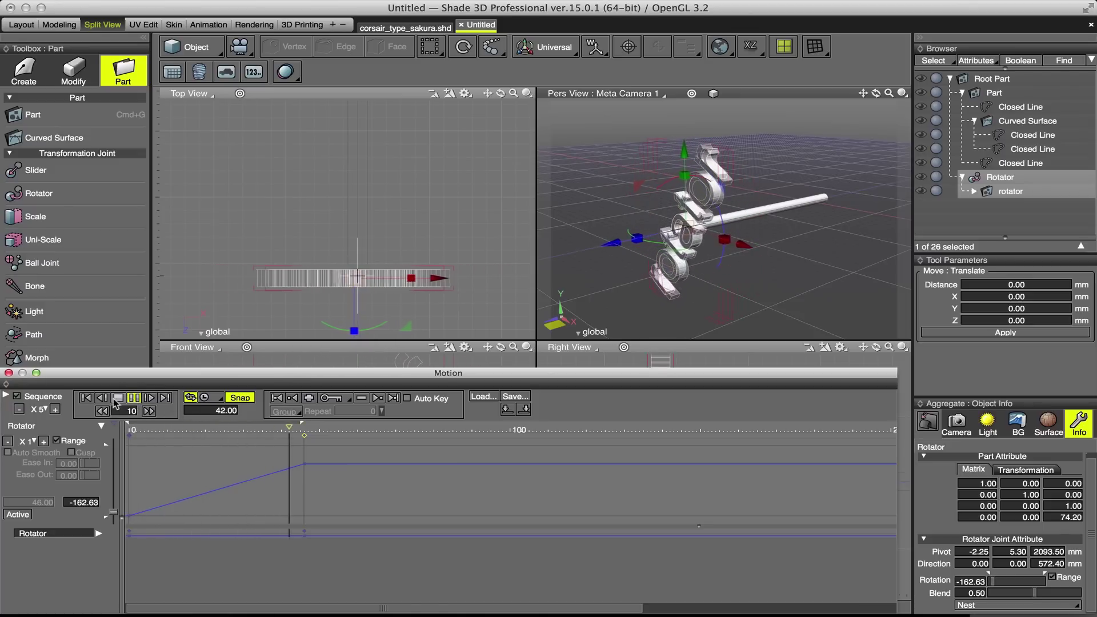
click(117, 398)
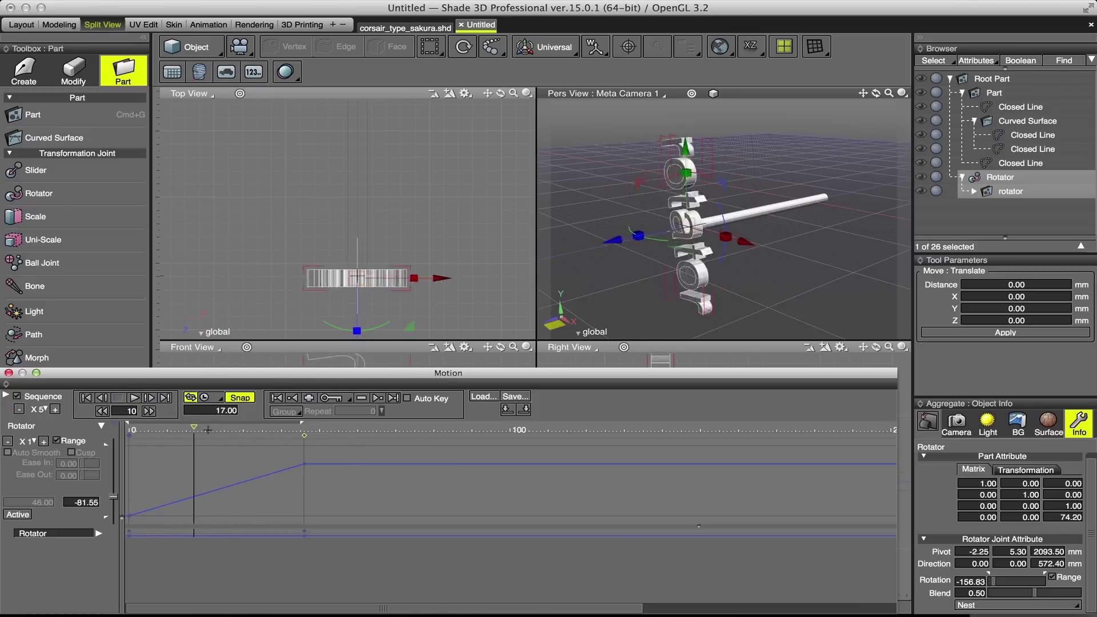
drag(141, 426, 235, 427)
click(309, 398)
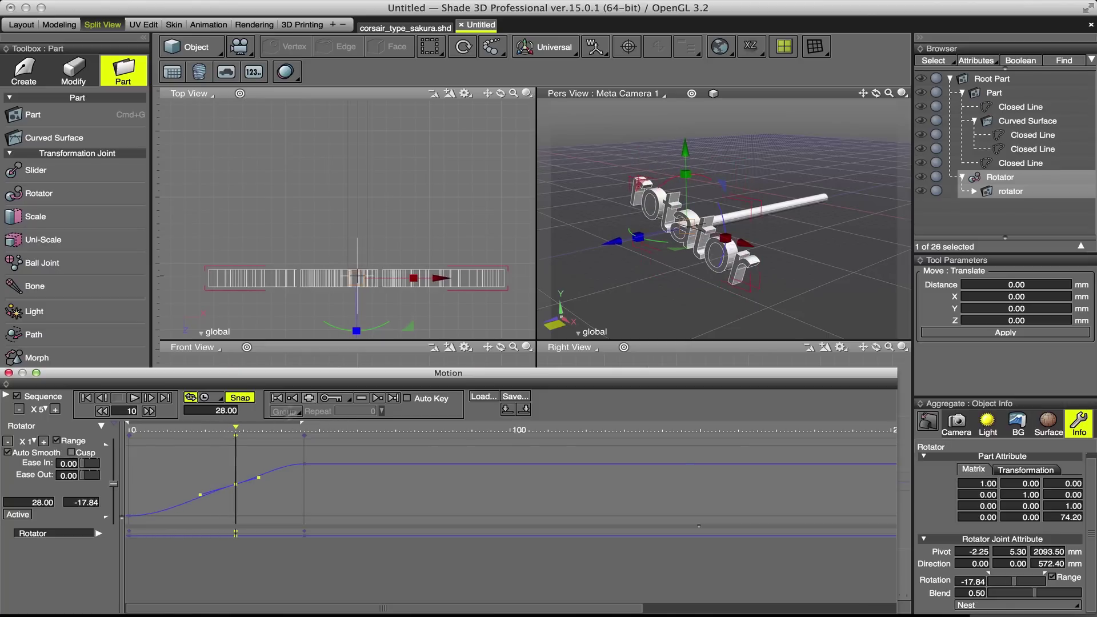
- Pull the frame-28 key's tangent down to -52.10, then move the time marker to frame 62
drag(259, 477, 271, 510)
drag(236, 426, 106, 431)
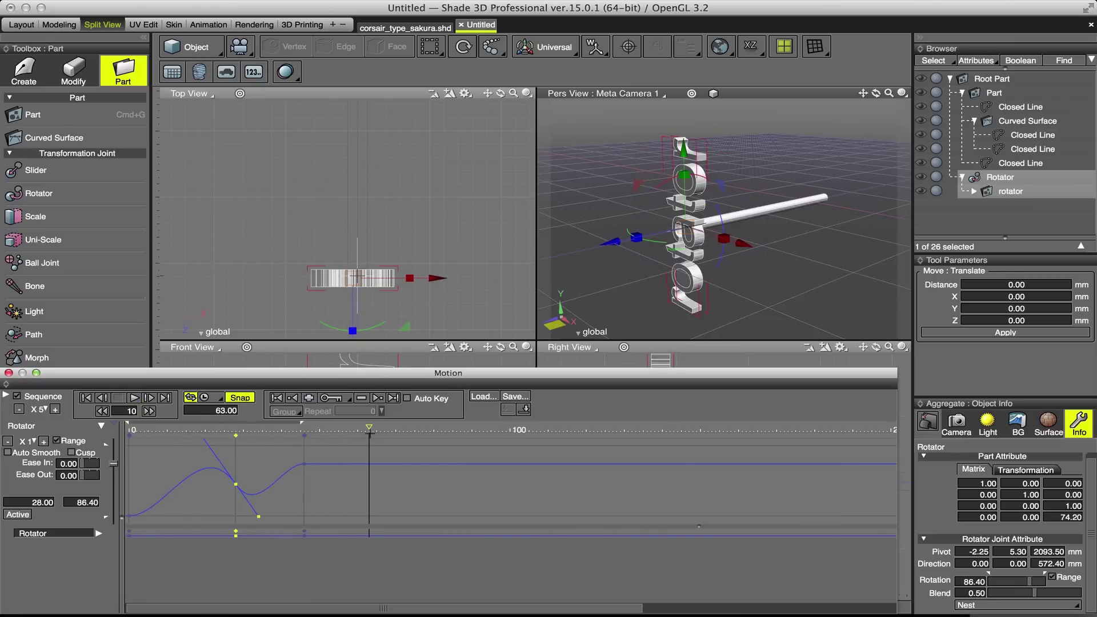
drag(371, 435, 366, 434)
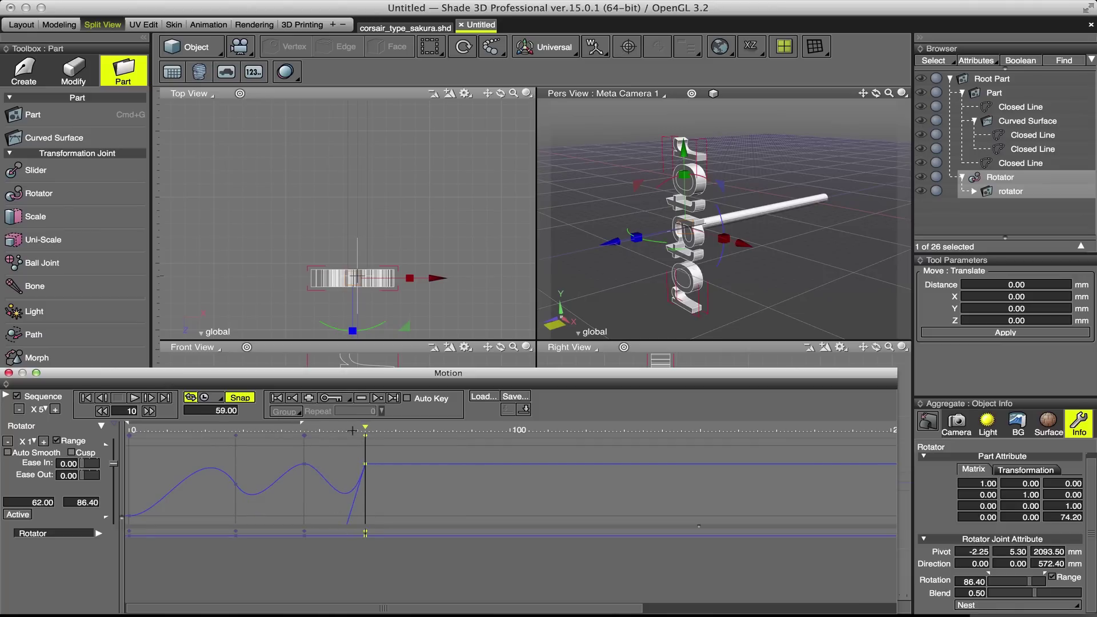
- Set the sequence playback end frame to 62
click(6, 396)
click(117, 460)
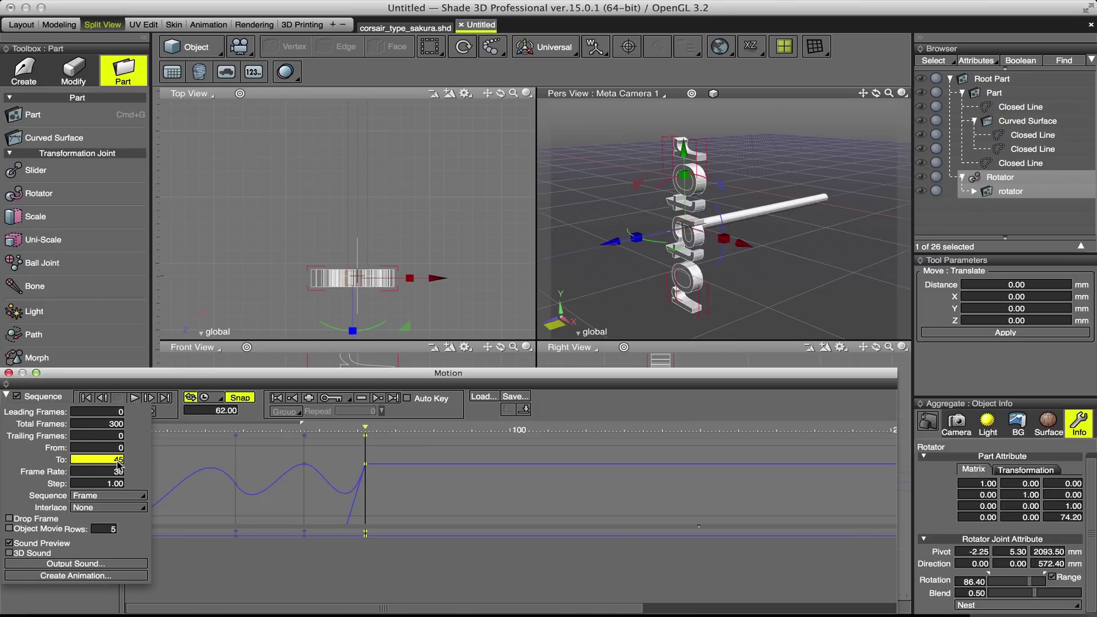
click(6, 395)
- Give the final Rotator key ease-in 0.20 and ease-out 0.15, then play the animation
drag(365, 428, 132, 428)
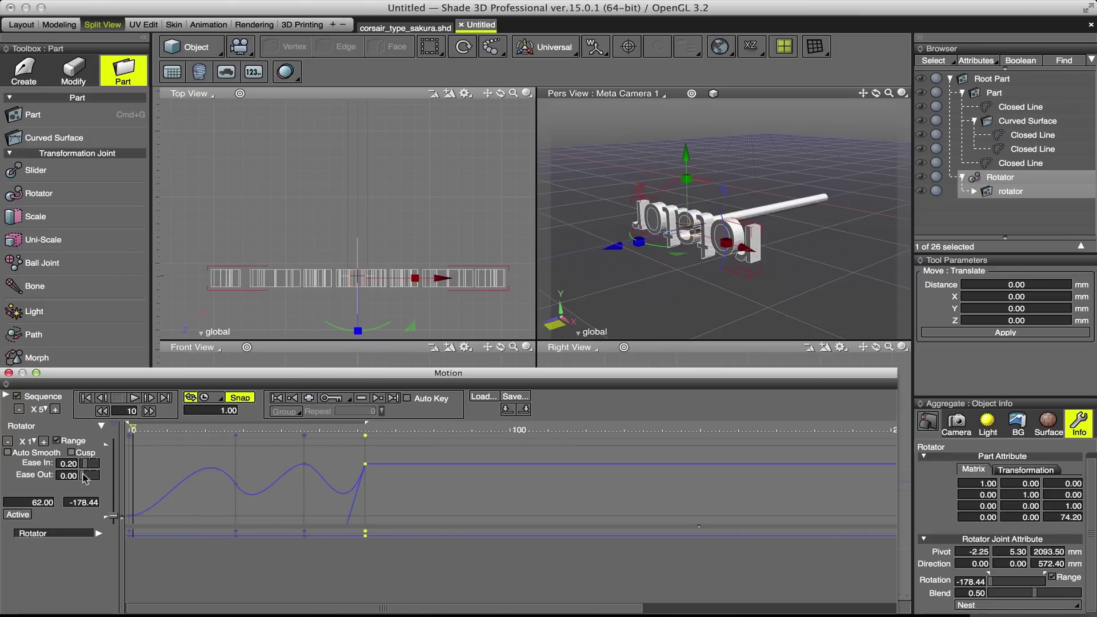
drag(132, 427, 129, 427)
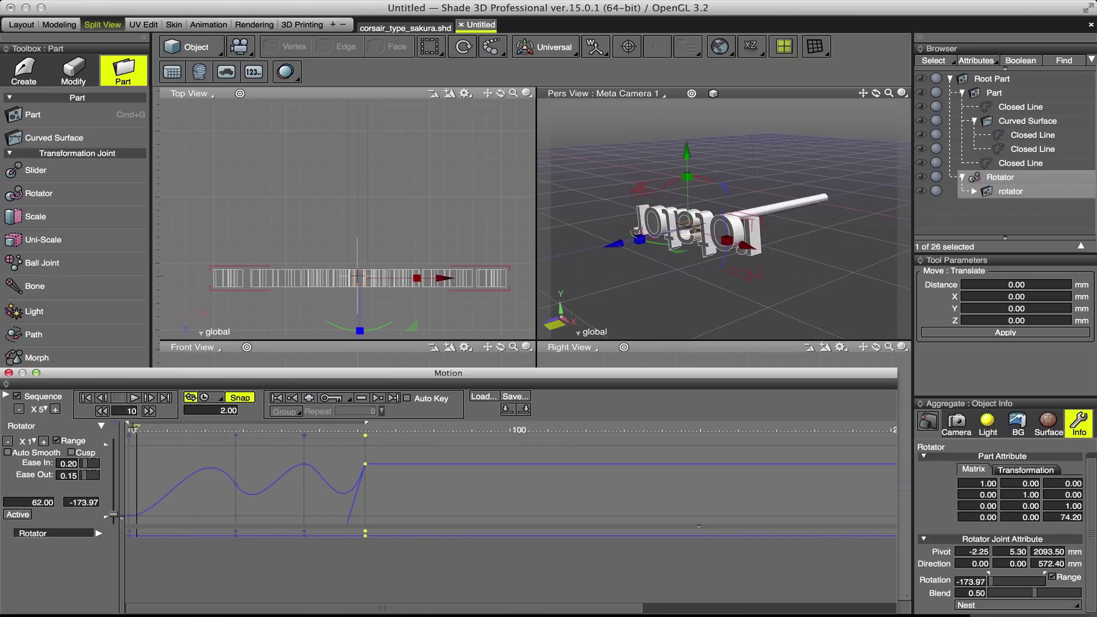
click(134, 398)
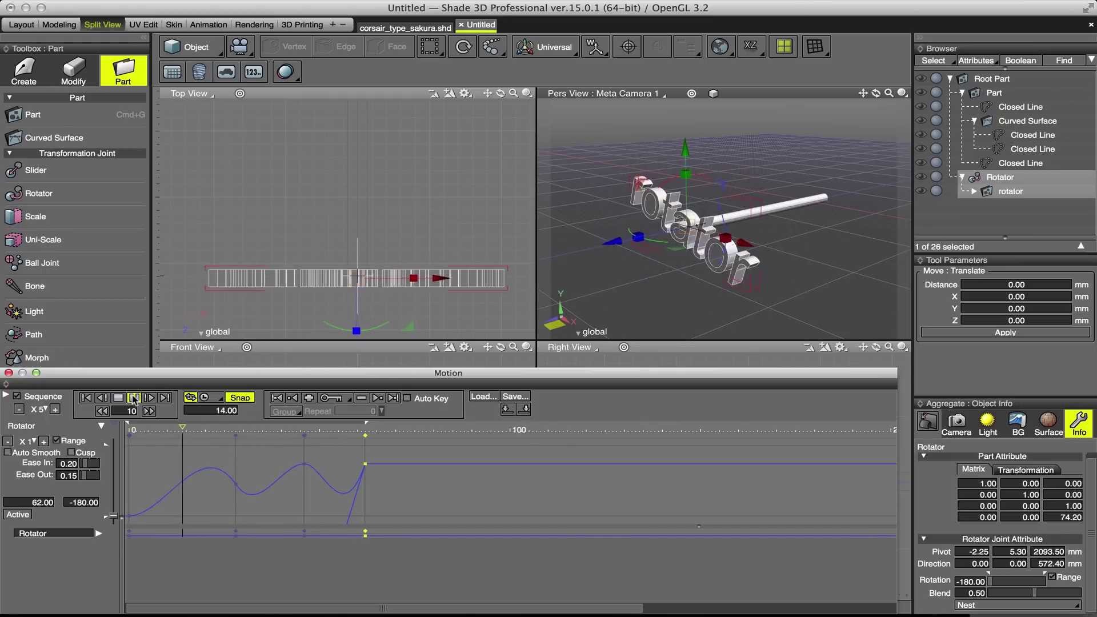
click(134, 398)
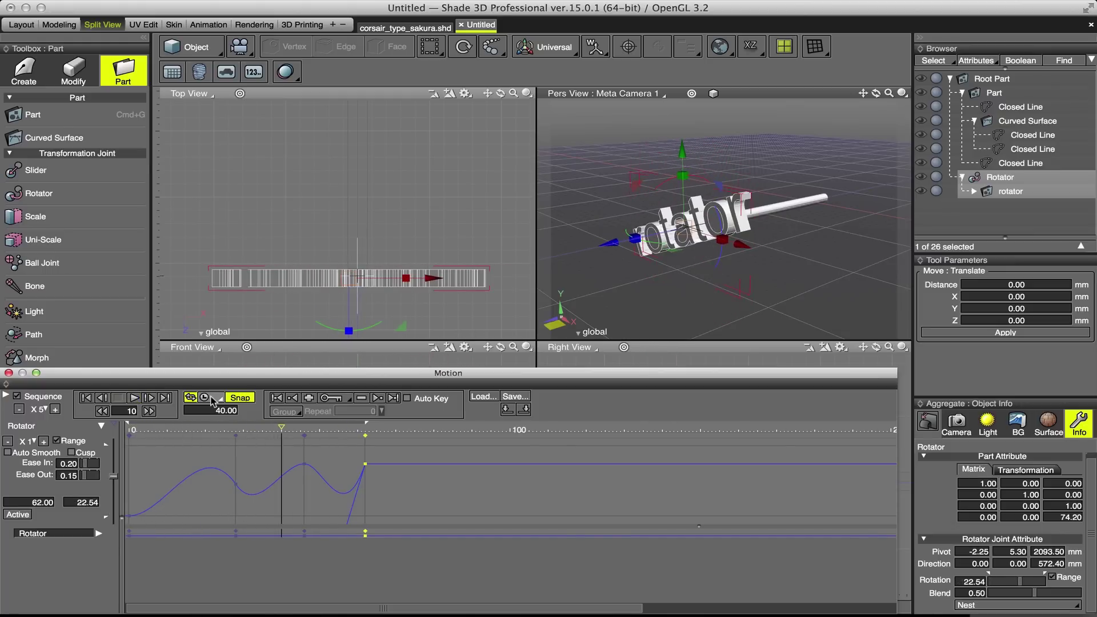
drag(276, 423, 129, 429)
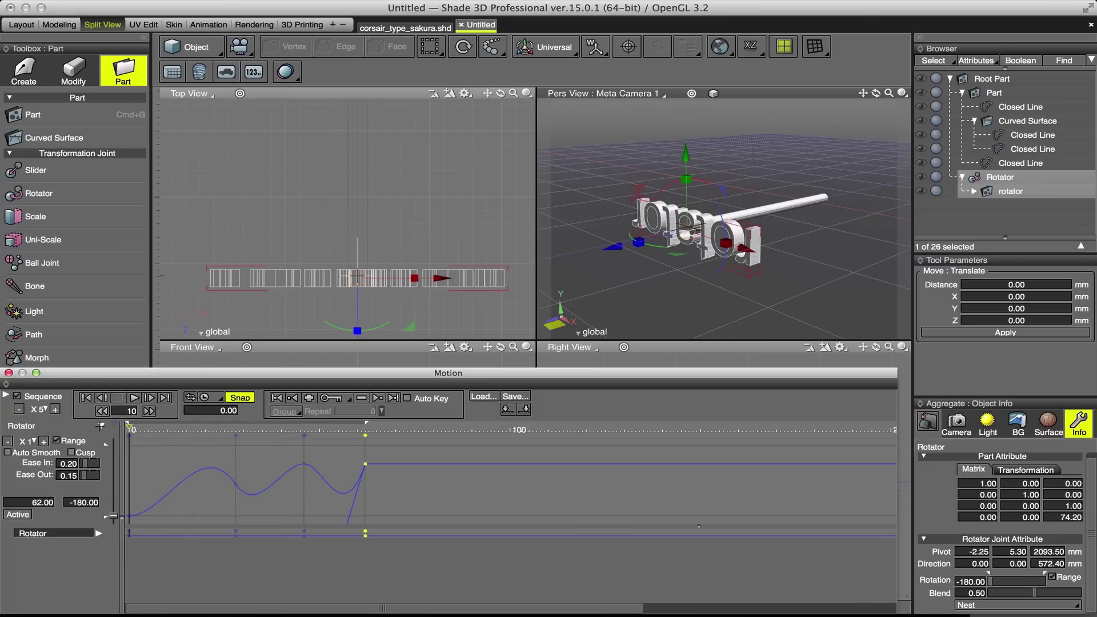
click(134, 399)
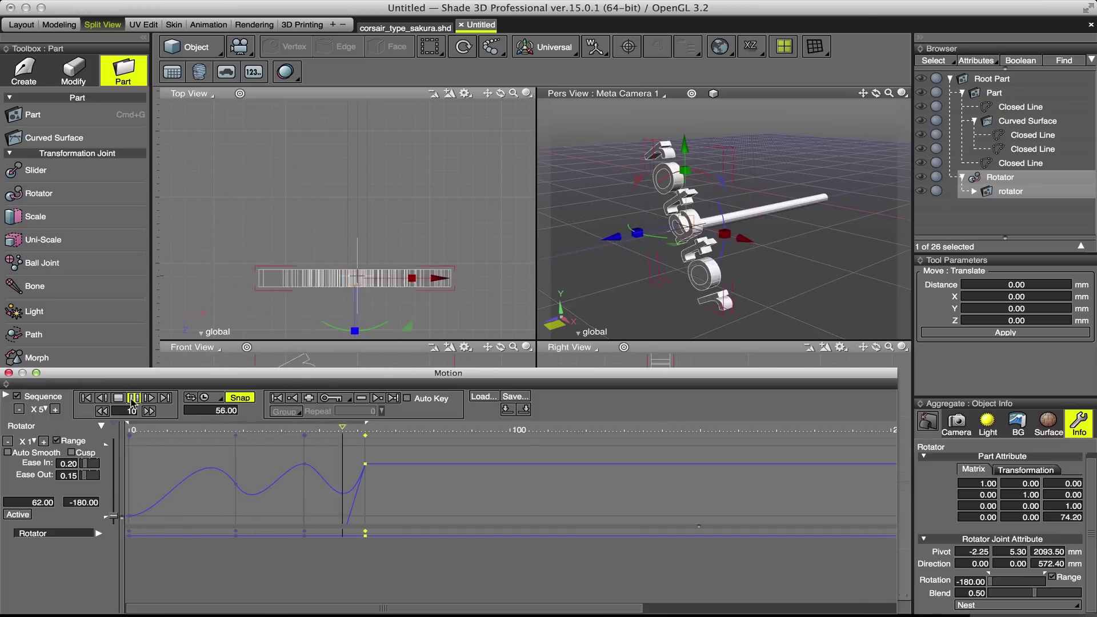
click(131, 399)
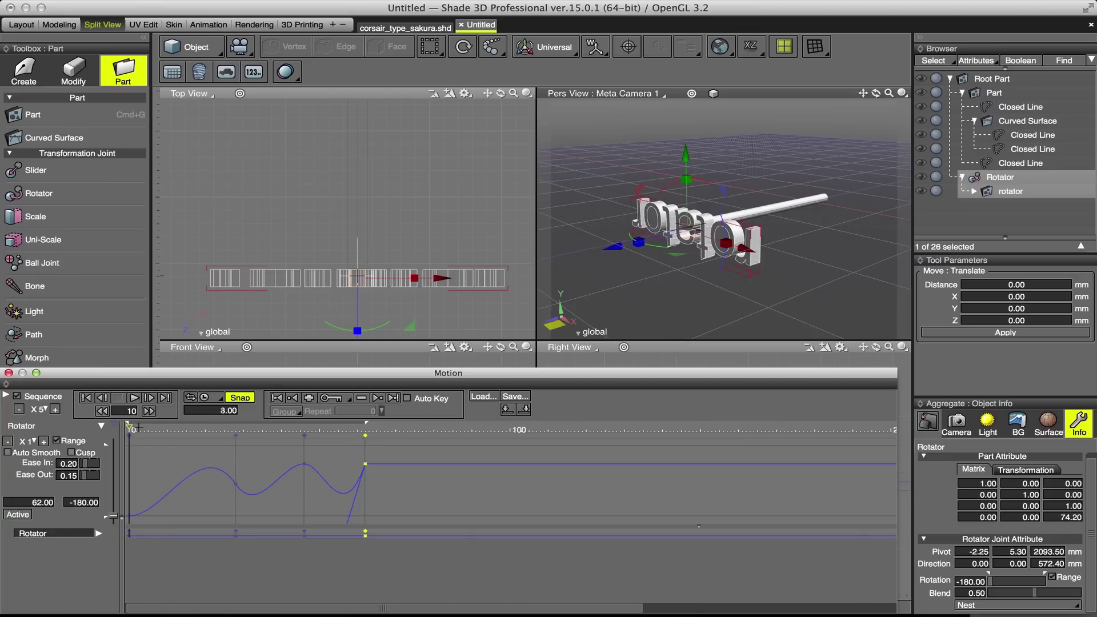
drag(147, 428, 362, 435)
mouse_move(226, 430)
mouse_down()
mouse_move(134, 429)
mouse_move(404, 439)
mouse_up()
- Add a frame-72 key holding rotation 86.40 and smooth the curve around the frame-62 key
click(310, 399)
click(402, 458)
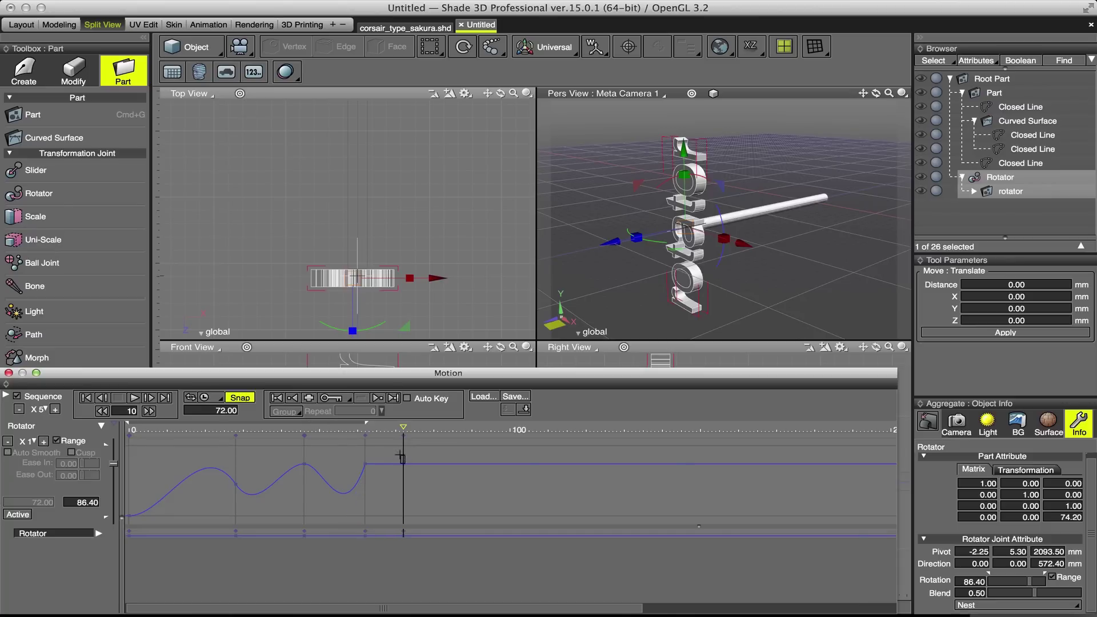
drag(370, 457, 352, 478)
click(382, 473)
click(378, 464)
drag(378, 465, 384, 457)
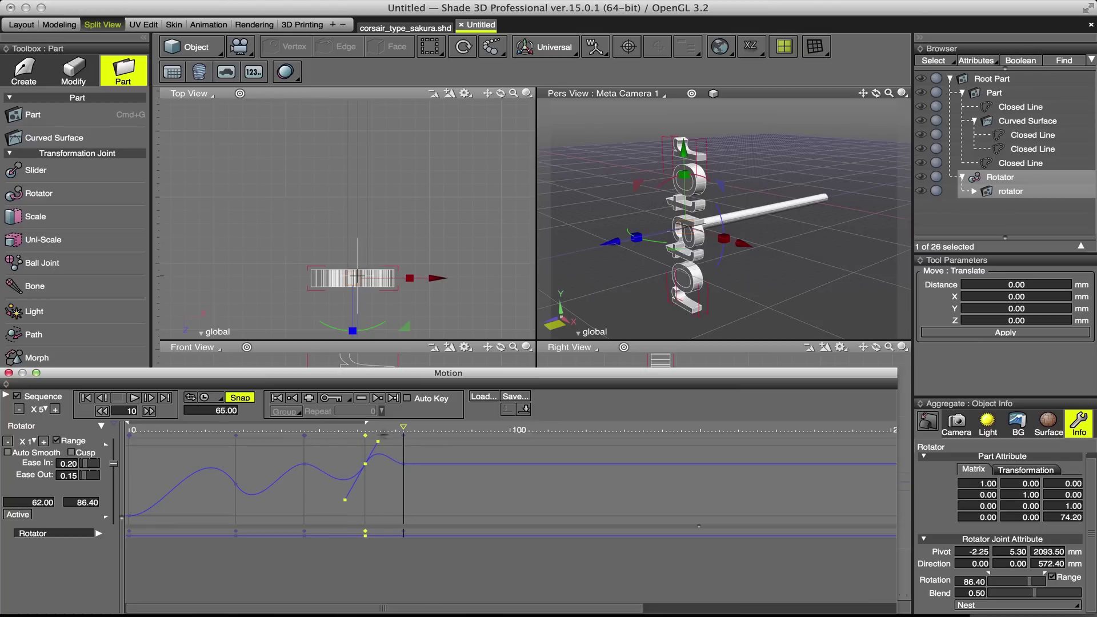
- Re-enter the sequence end frame and rewind the current time to frame 0
drag(407, 426, 403, 427)
click(5, 397)
click(118, 460)
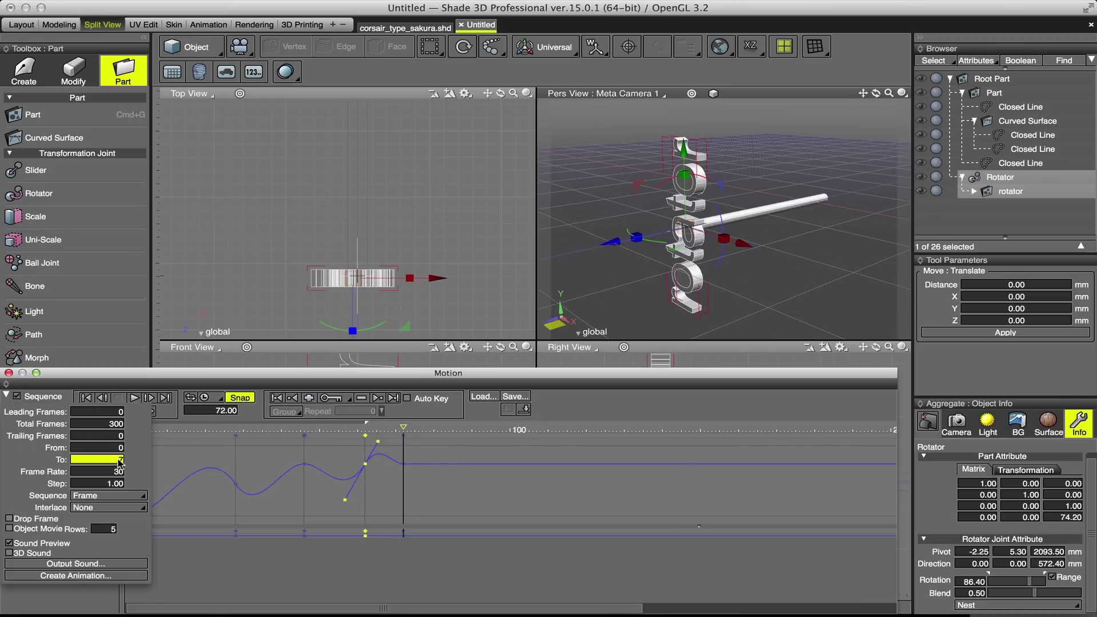
click(6, 396)
drag(399, 426, 126, 411)
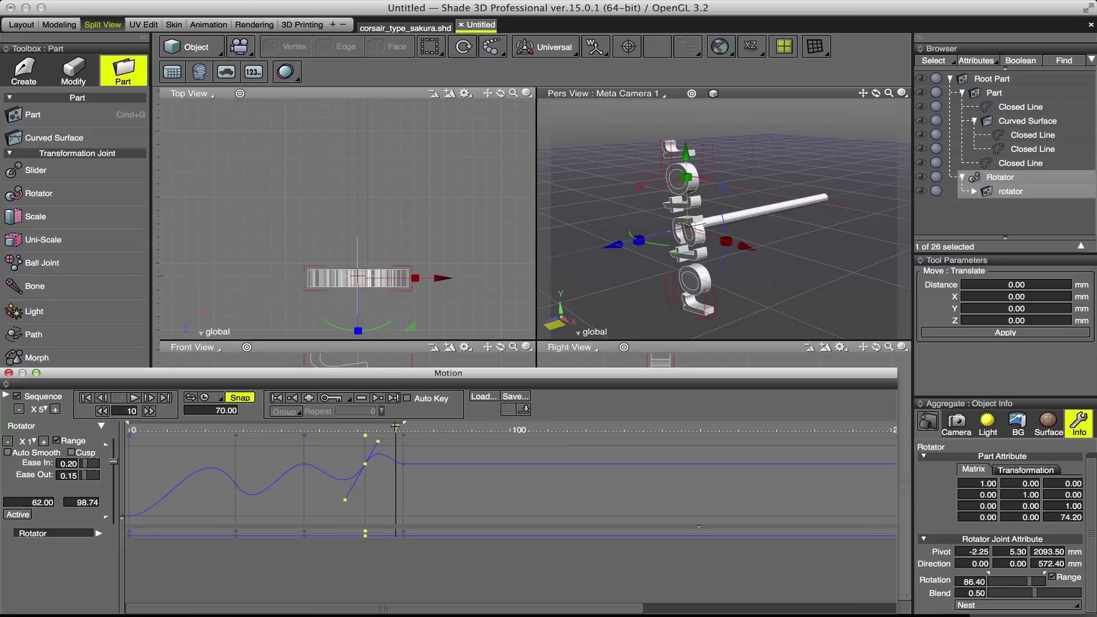
- Stop playback and scrub to about frame 19 to inspect the turn
click(135, 398)
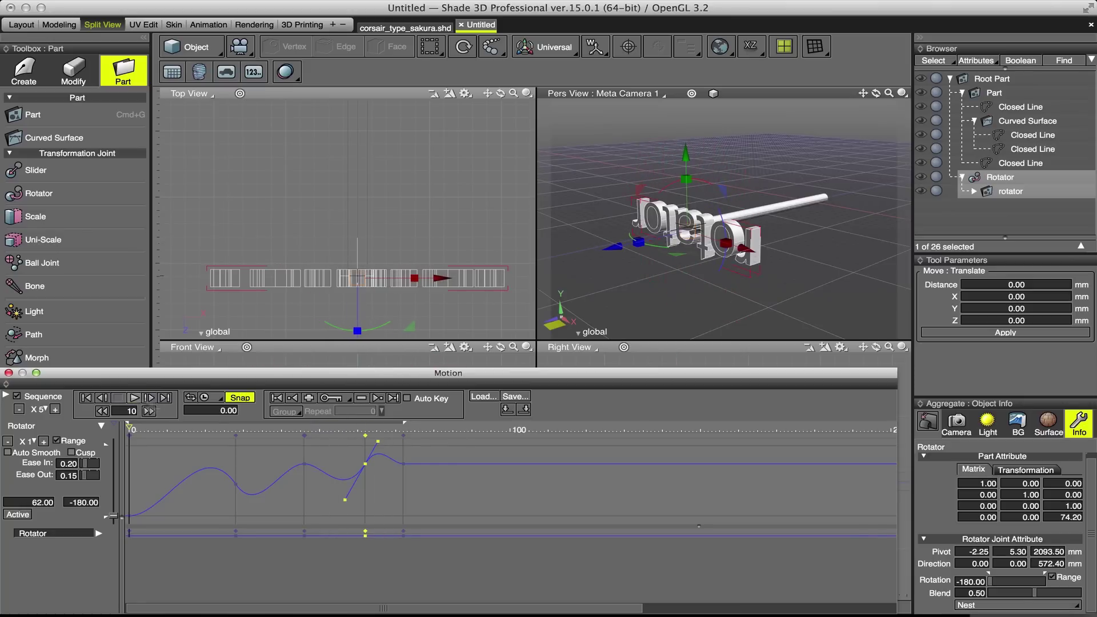
drag(131, 428, 174, 429)
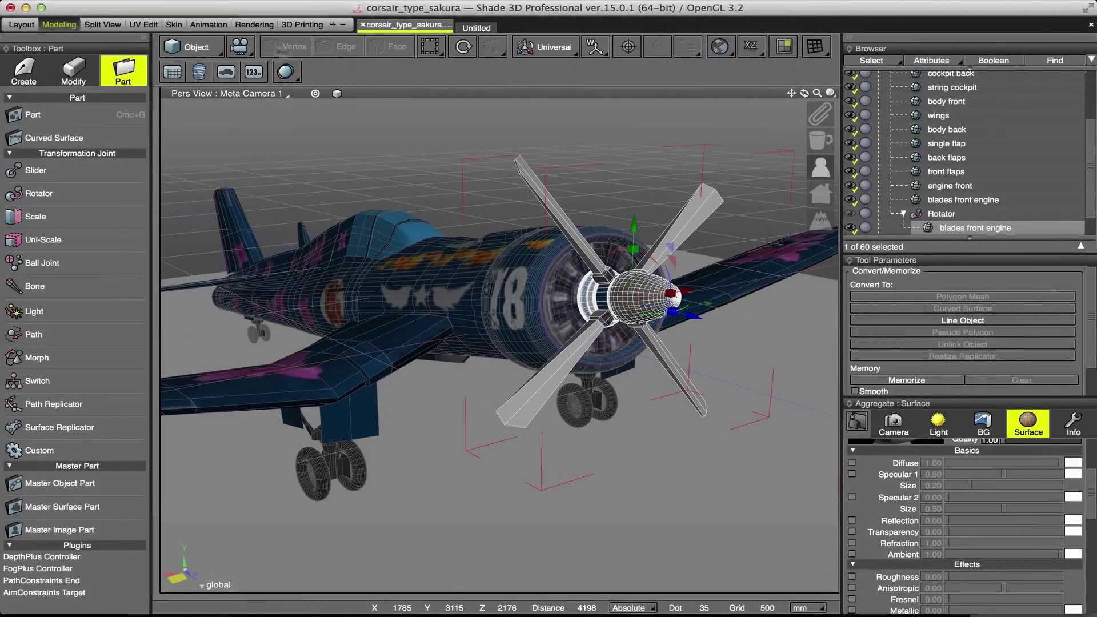
- Open the corsair's Motion timeline, play then stop the propeller spin, and move the window aside
click(182, 3)
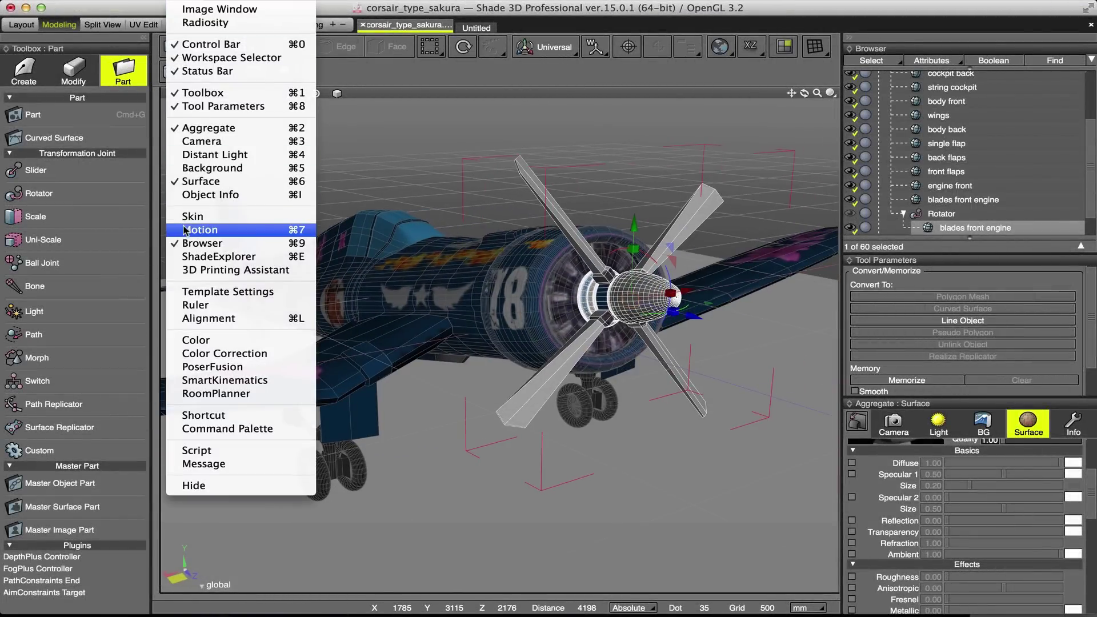
click(203, 231)
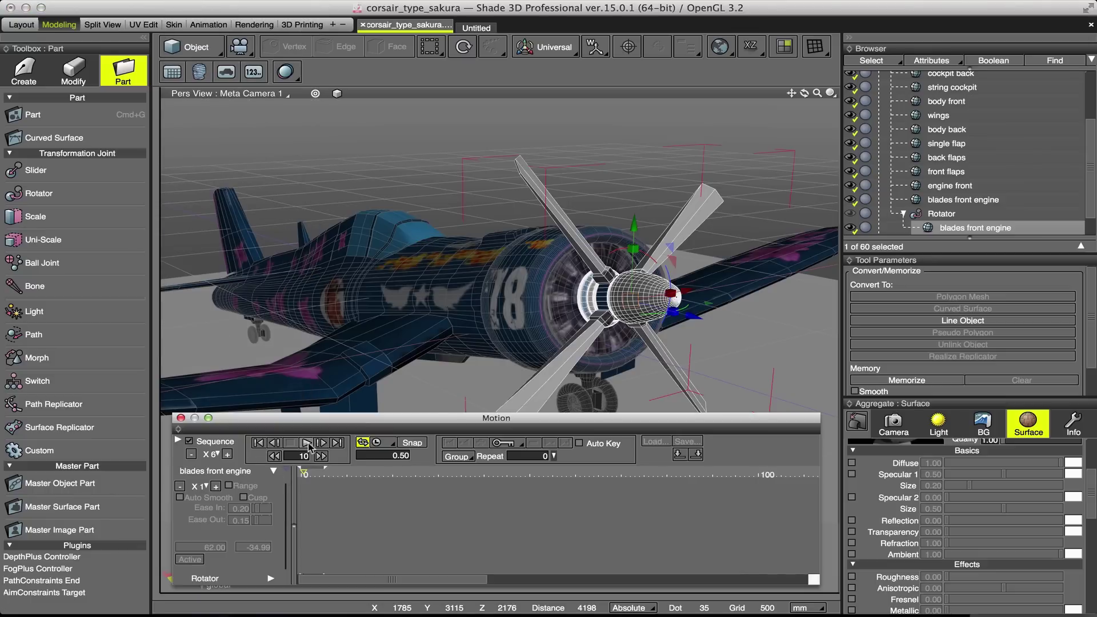
click(307, 444)
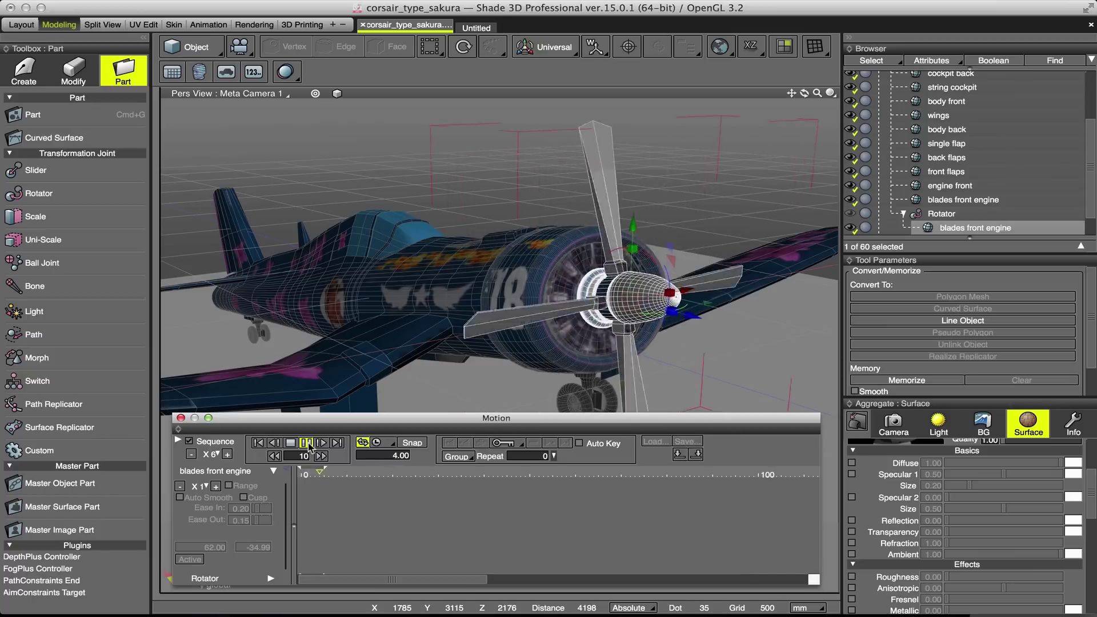
click(291, 444)
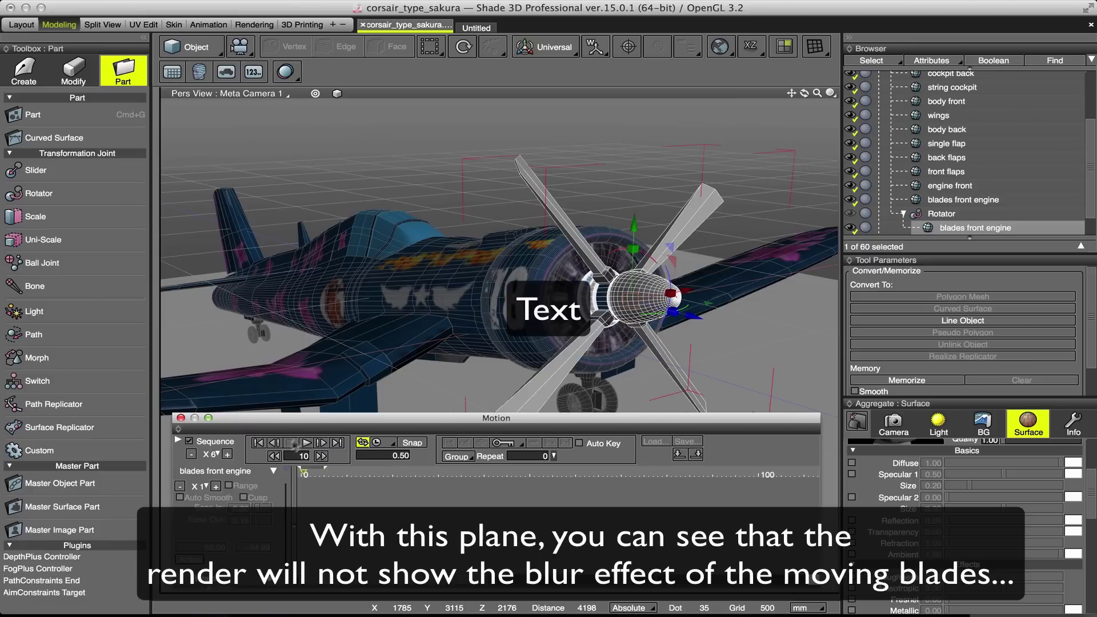
drag(313, 421, 205, 435)
click(377, 1)
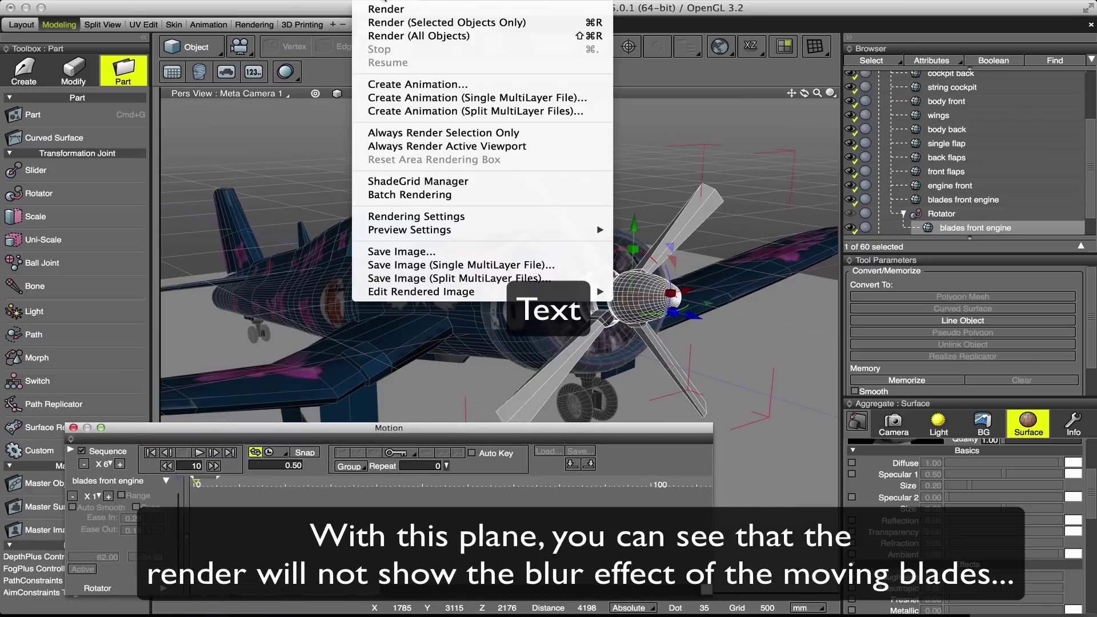
- Render the corsair, stopping partway with sharp unblurred blades, and open the render settings
click(382, 9)
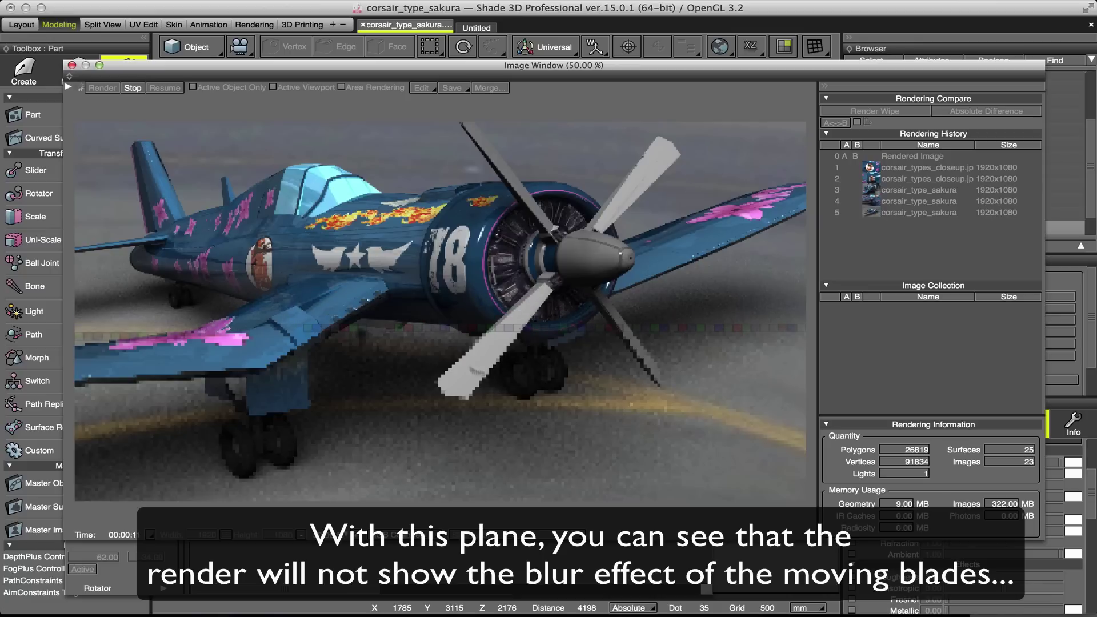
click(131, 88)
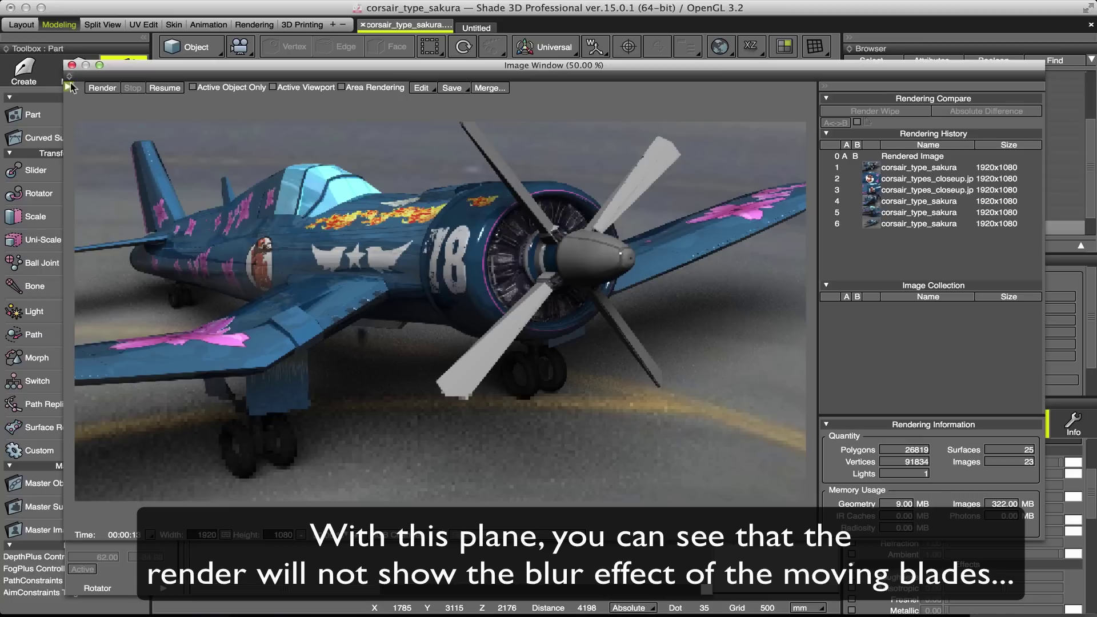
click(69, 87)
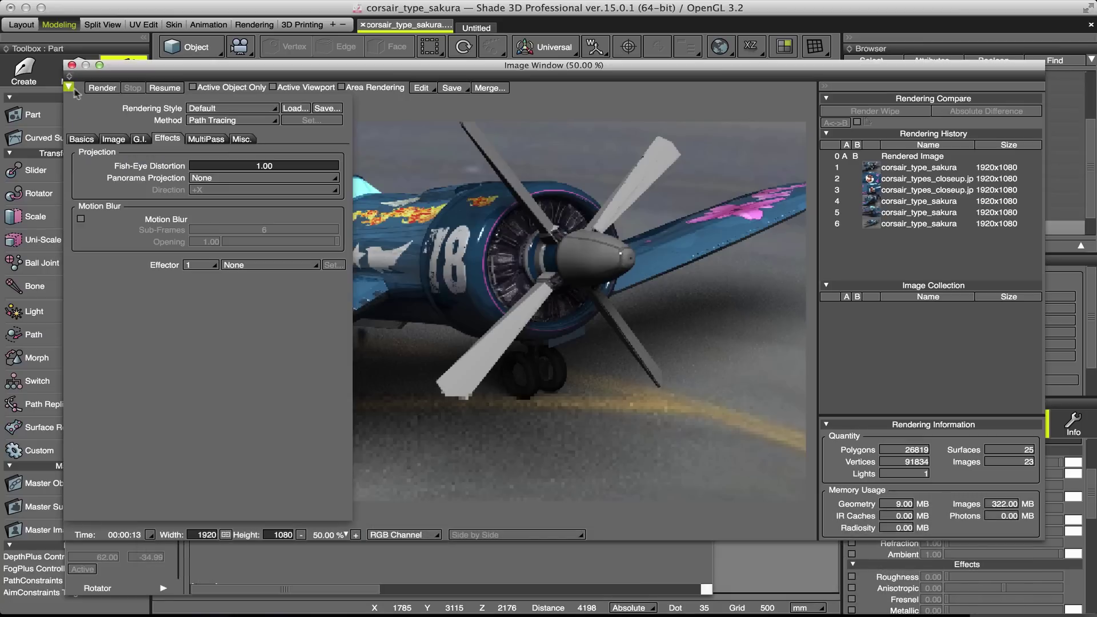
- Enable Motion Blur on the Effects page of the render settings
click(81, 139)
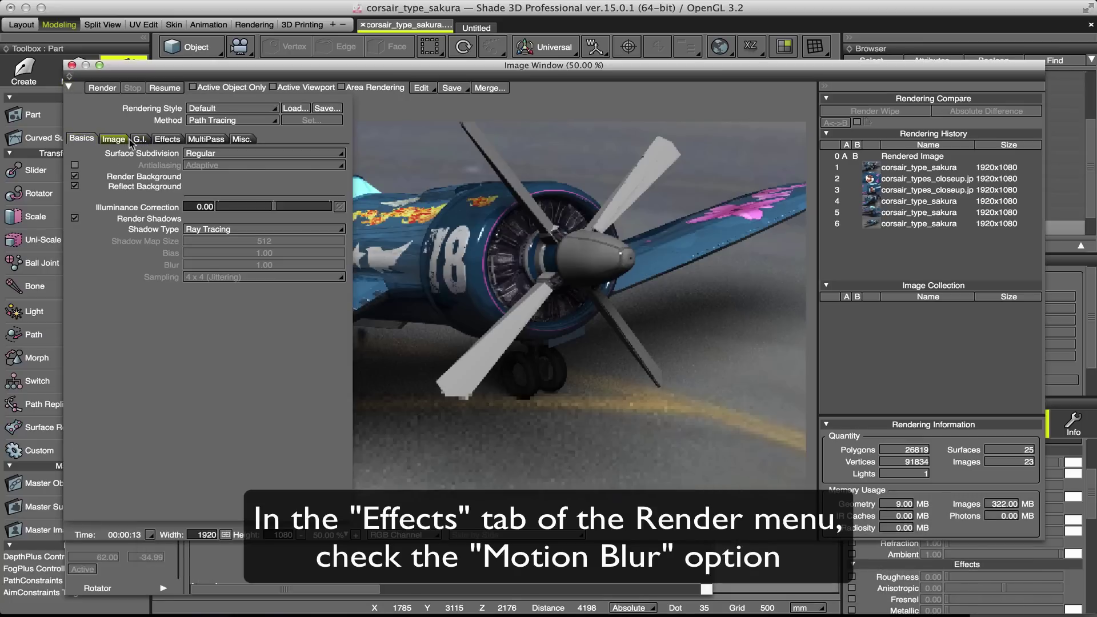
click(139, 139)
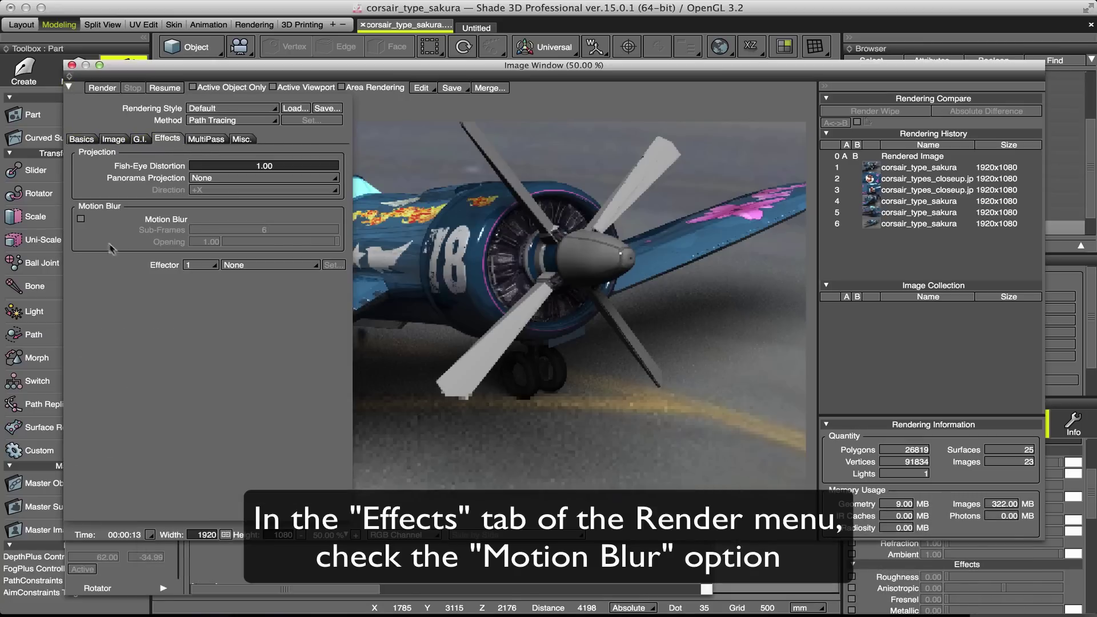
click(81, 220)
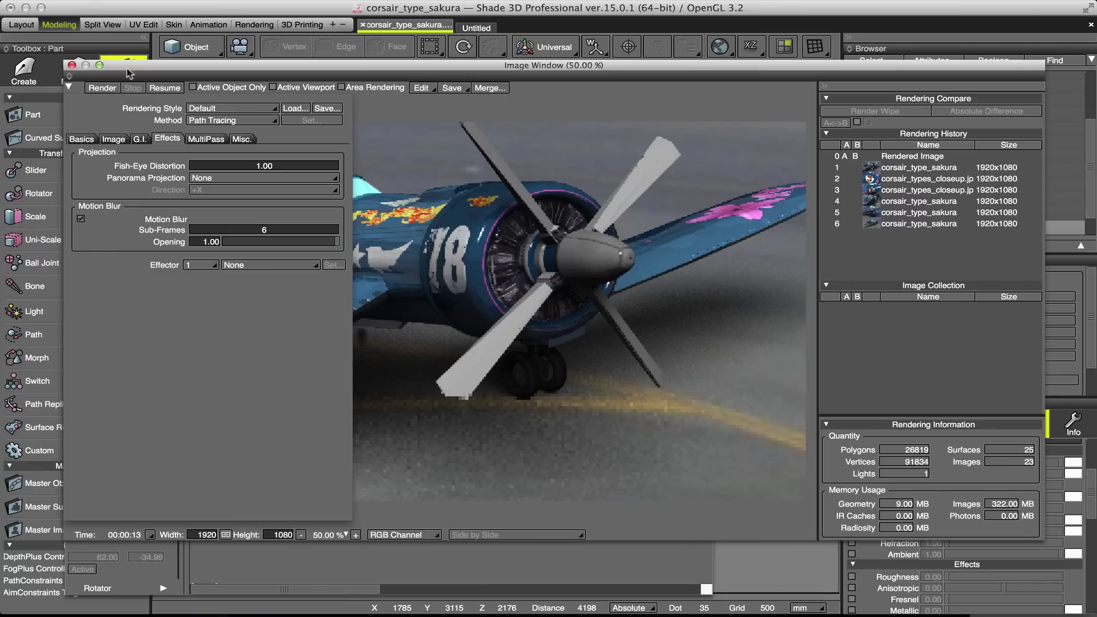
- Close the Image Window and replay the propeller spin in the Motion timeline
drag(130, 73, 359, 86)
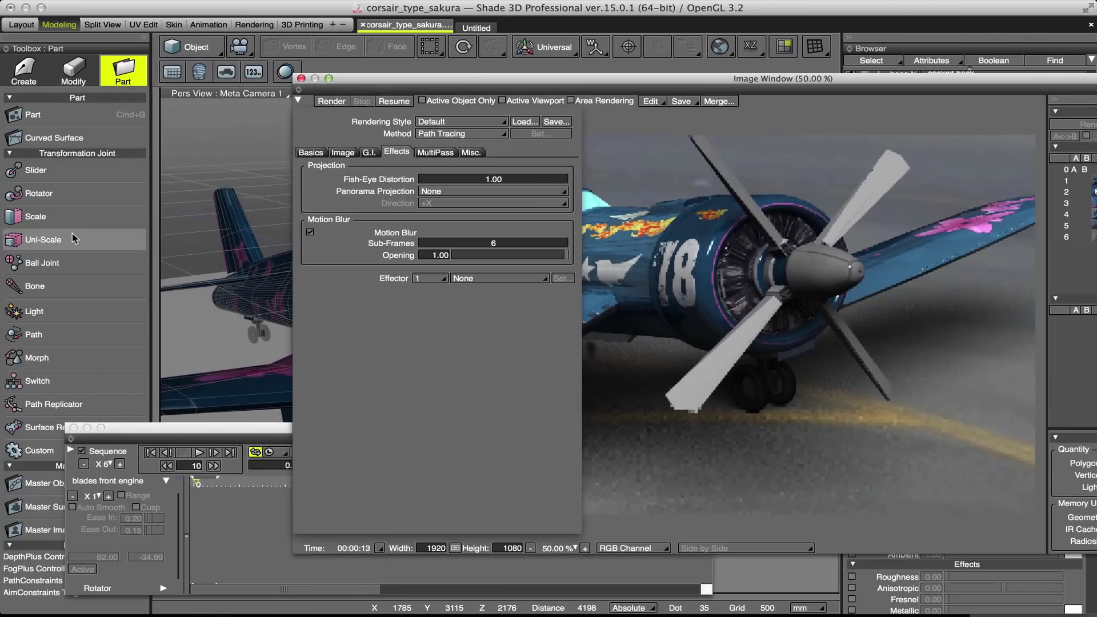
click(301, 78)
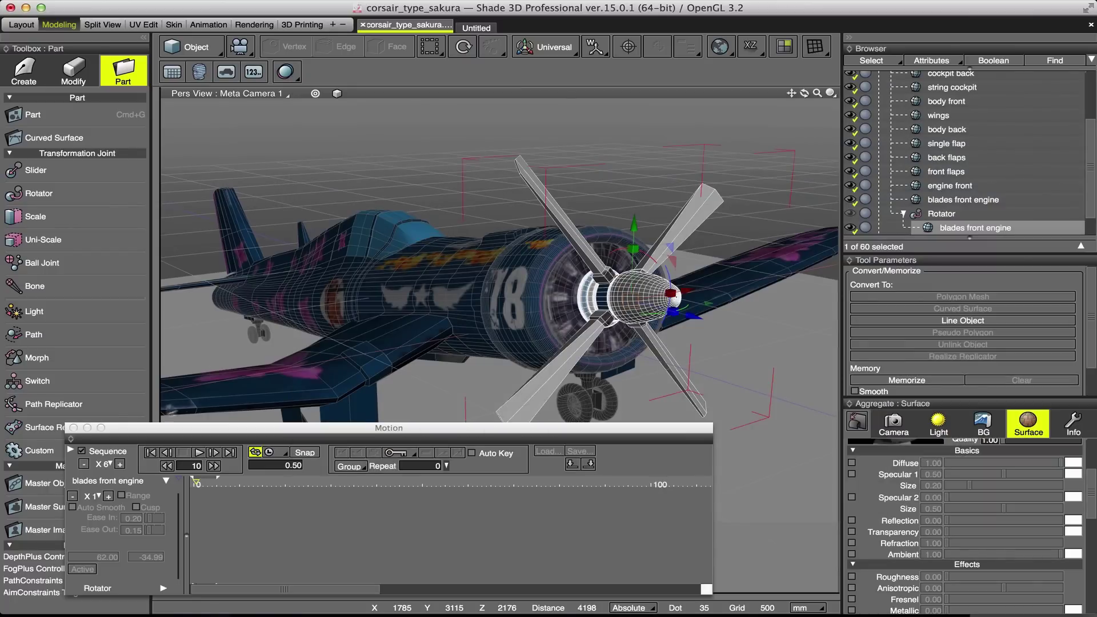
click(200, 453)
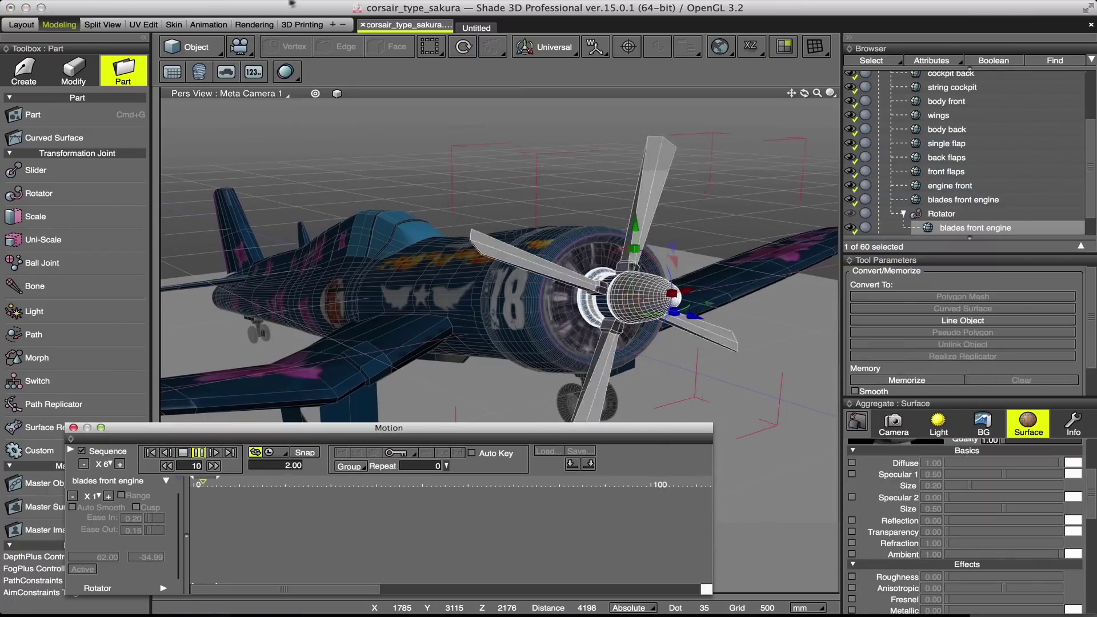
click(384, 1)
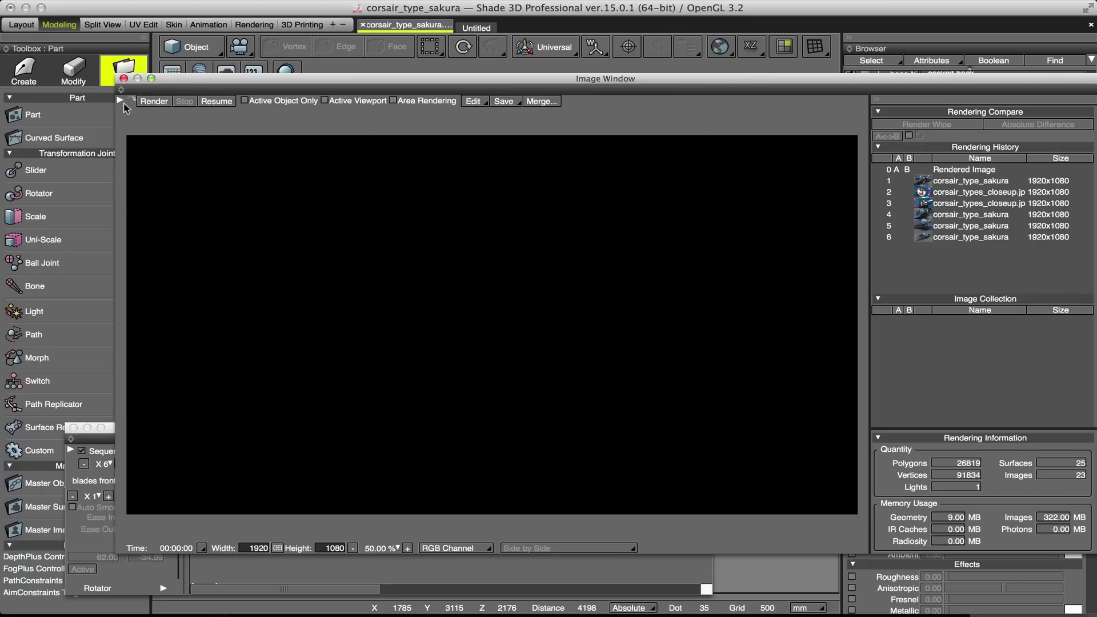